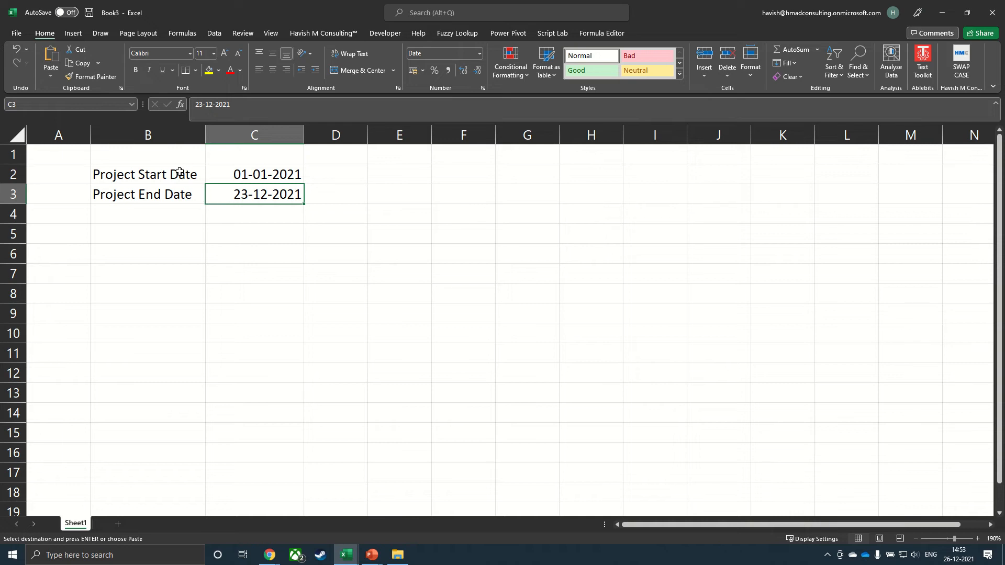
Enter the label "weekends:" in cell B6 below the project dates
left_click_drag(180, 170, 236, 166)
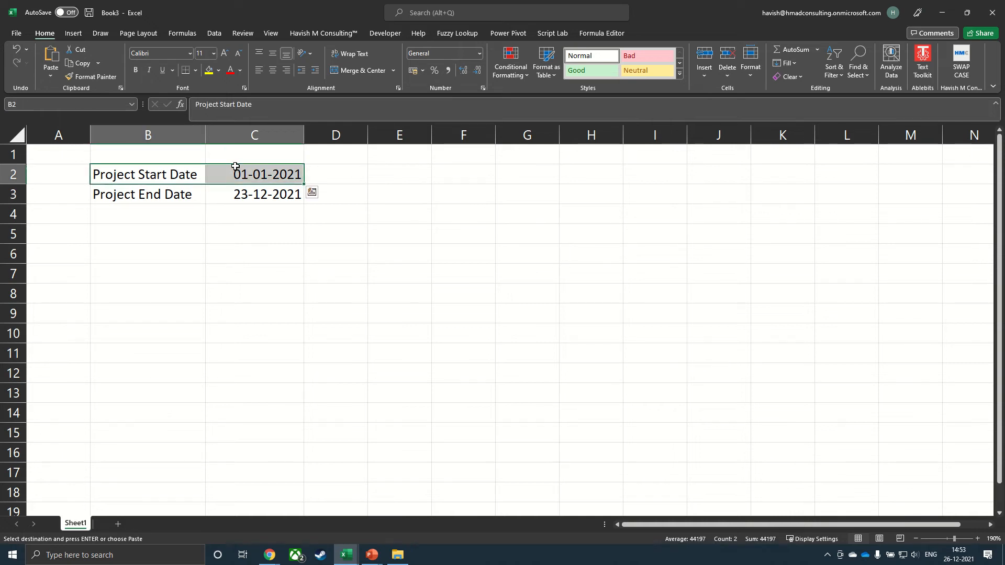
left_click_drag(178, 194, 220, 195)
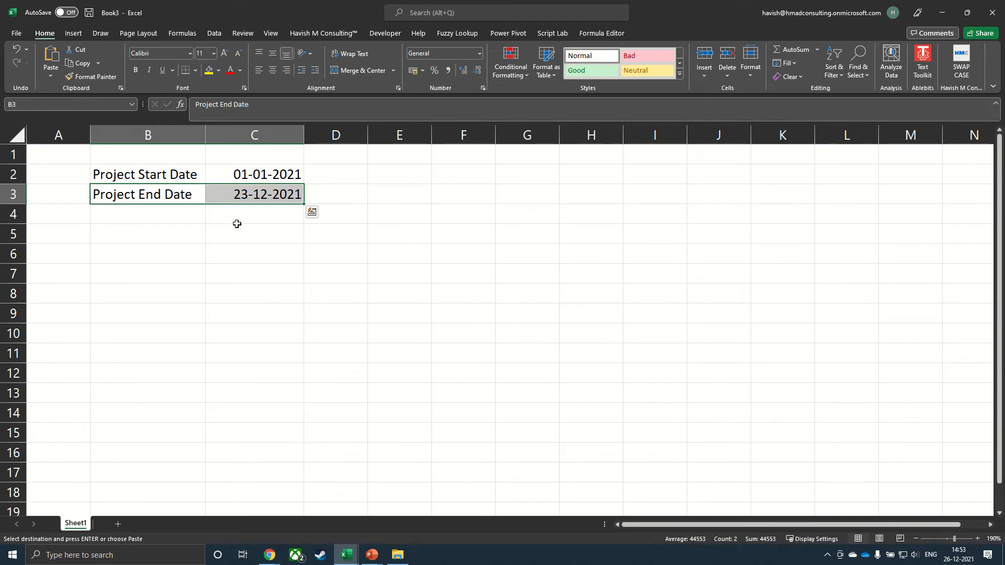
key("Down")
key("Down")
key("Down")
type("we")
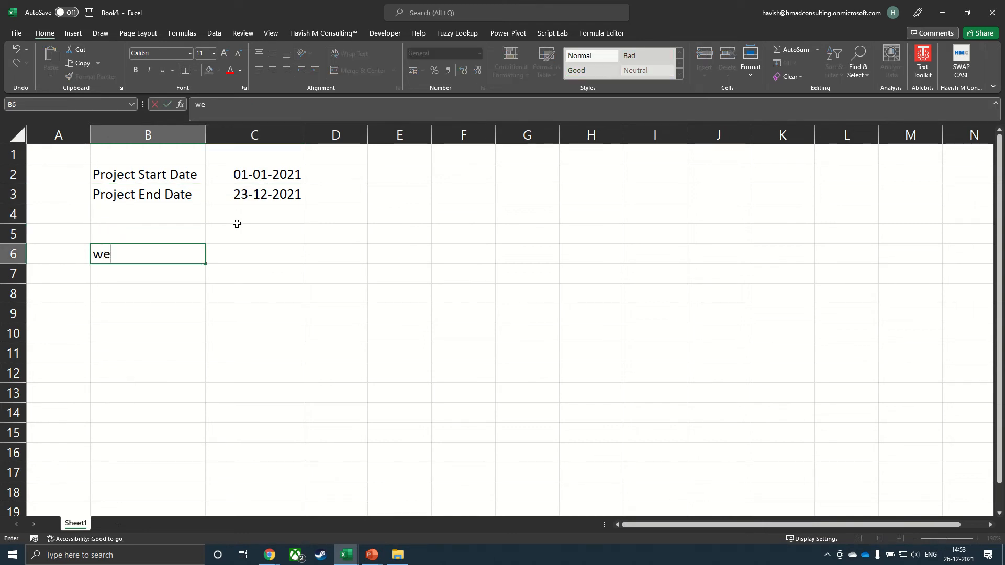
type("ekends")
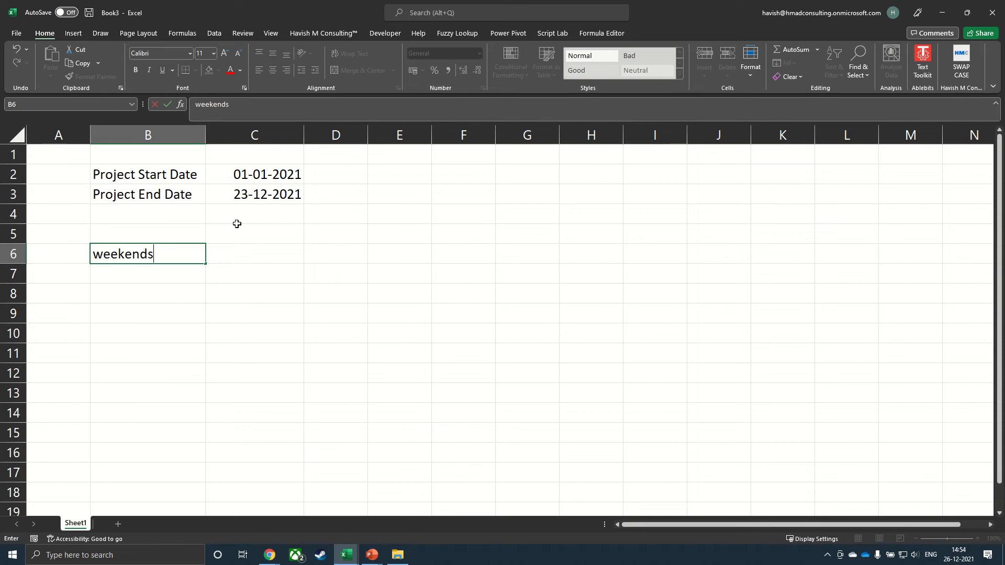
type(":")
key("Return")
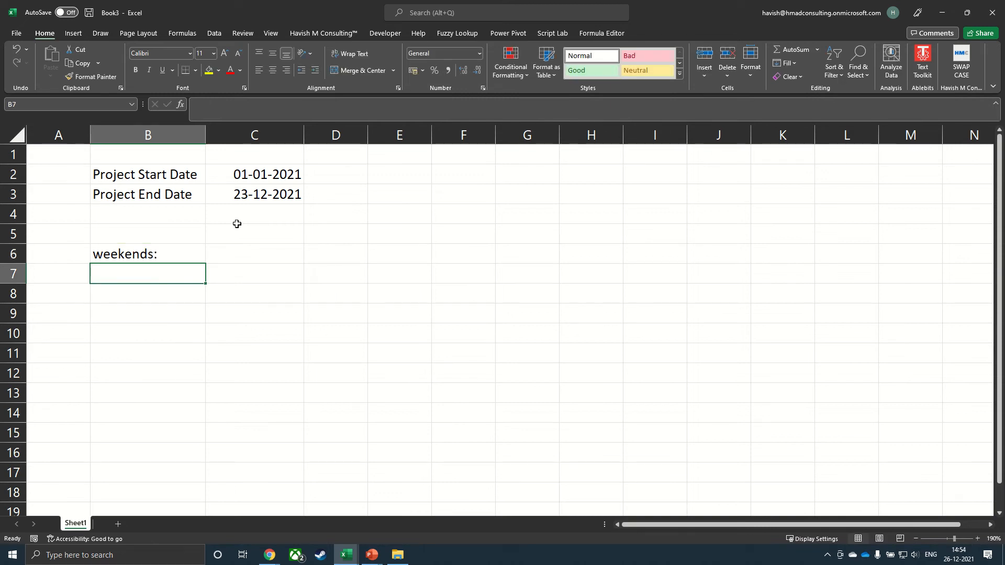
List the method labels "formula", "VBA" and "LAMBDA" in cells J6 to J8
key("Up")
key("Right")
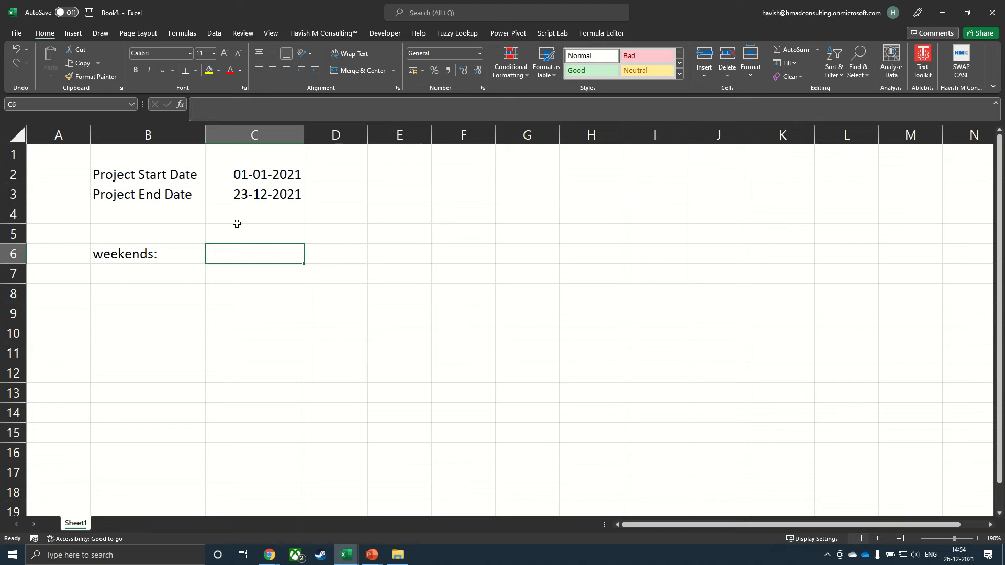
key("Right")
key("Right")
key("Right")
key("Right")
key("Right")
key("Right")
key("Right")
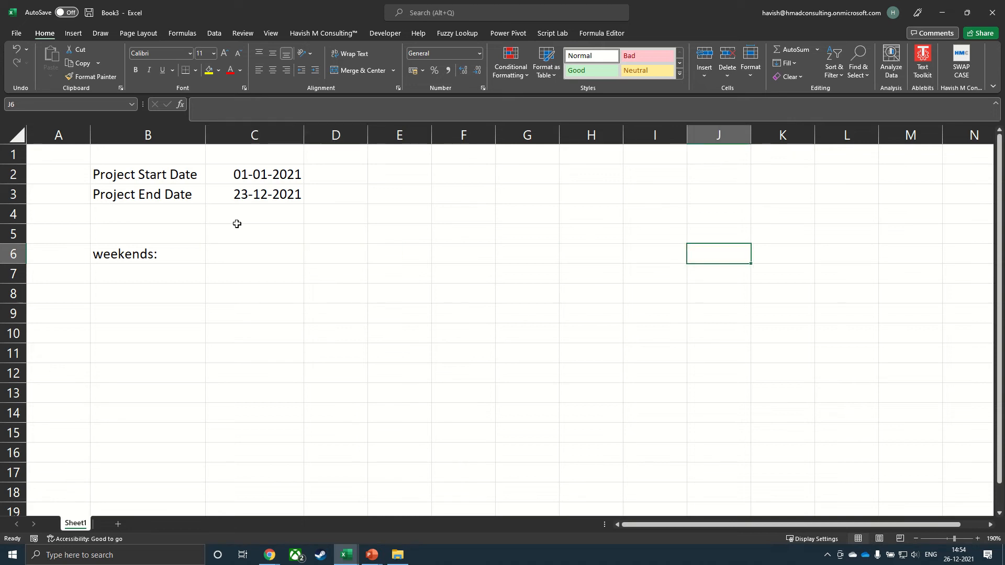
type("formula")
key("Return")
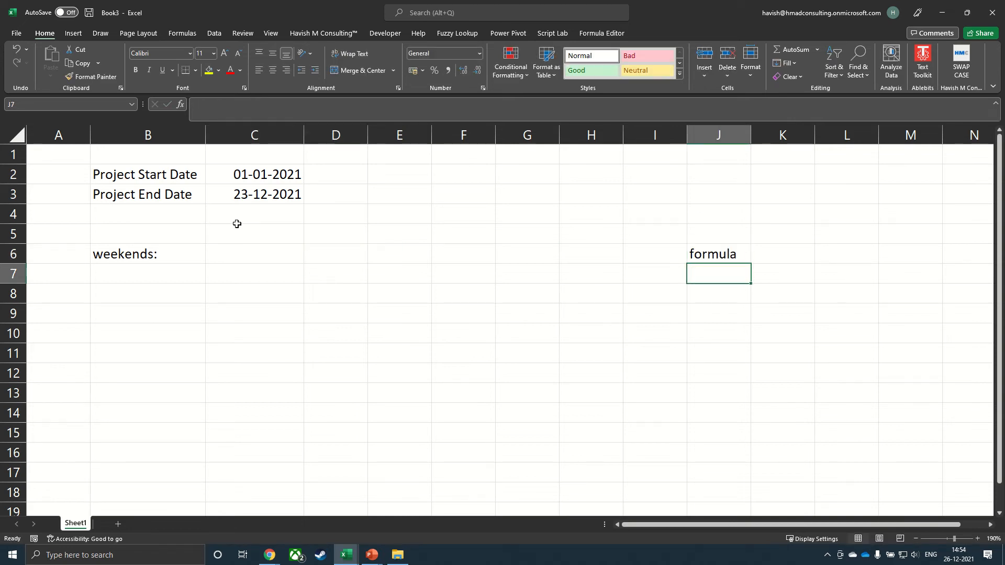
type("VBA")
key("Up")
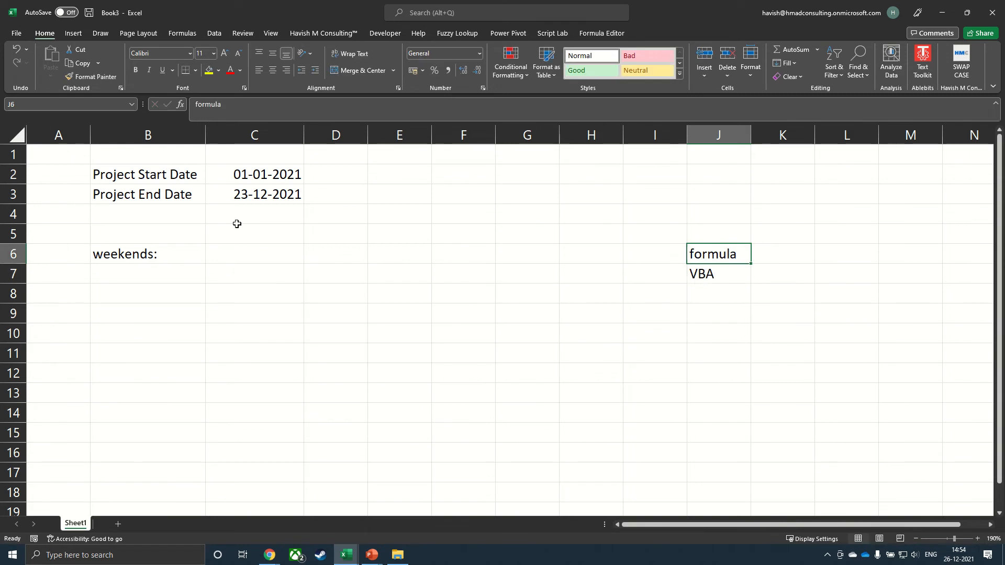
key("Down")
key("Down")
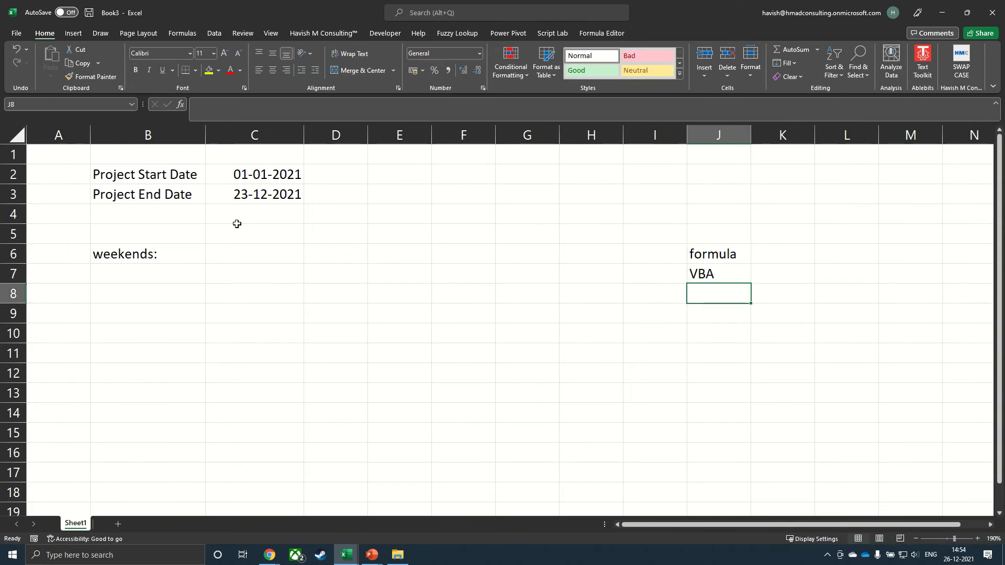
type("LAMBDA")
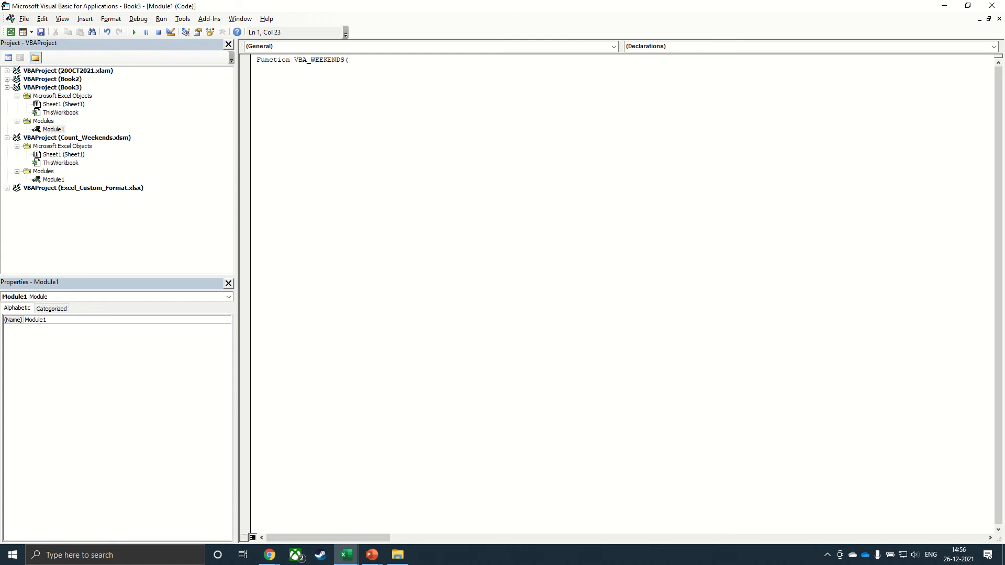
Complete the VBA_WEEKENDS function declaration with the arguments StartDate As Range and EndDate As Range
type("Startdate as RT")
key("BackSpace")
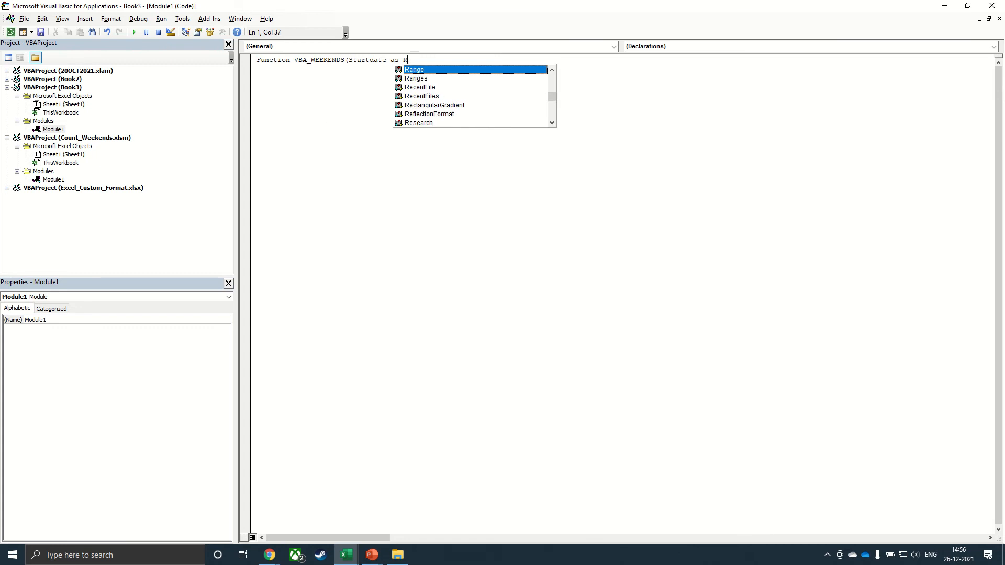
type("ange, ")
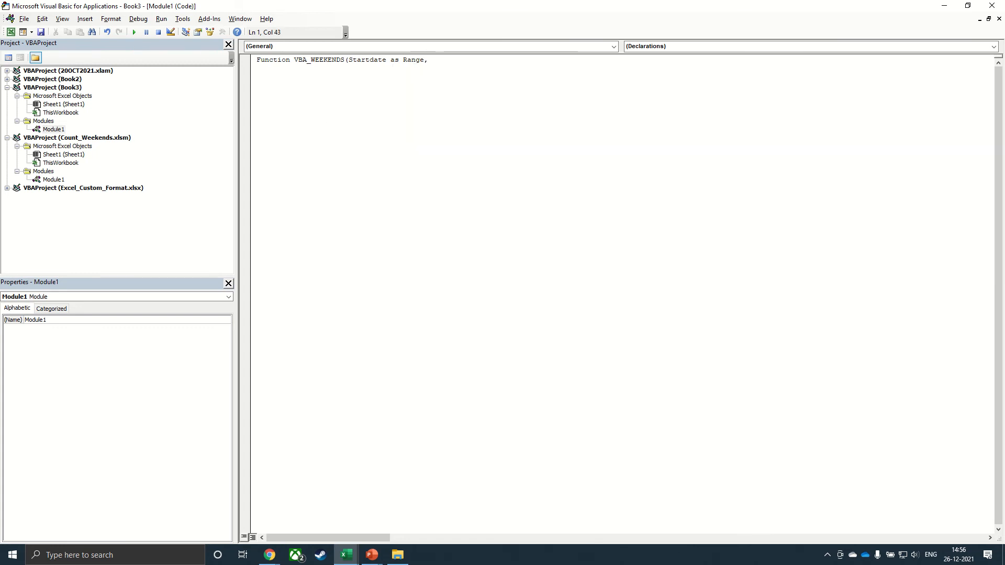
type("EndDate as Range)")
key("Return")
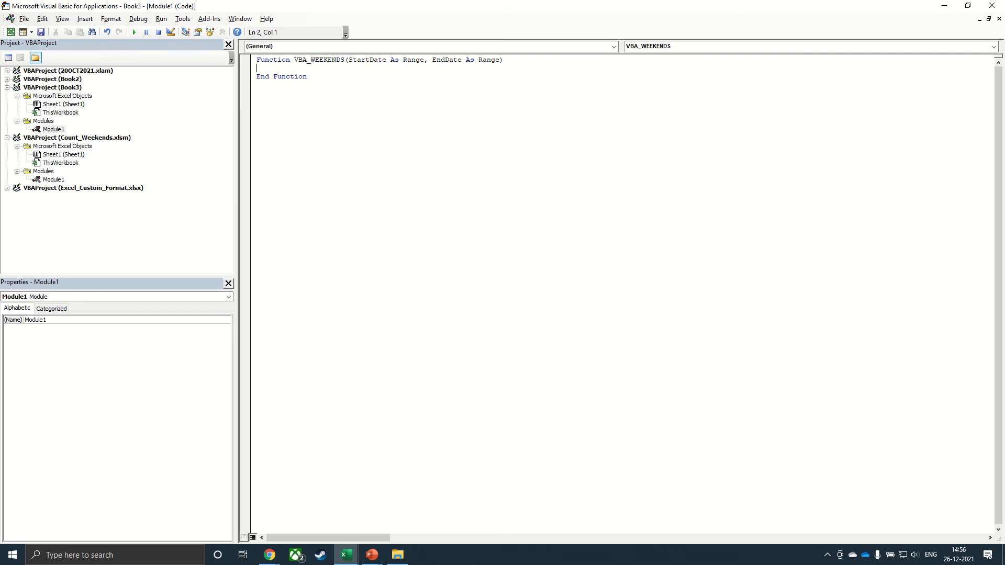
key("Return")
key("Return")
Add the code line workingdays = WorksheetFunction.NetworkDays(StartDate, EndDate) inside the function
type("workingdays = worksdheetfunction")
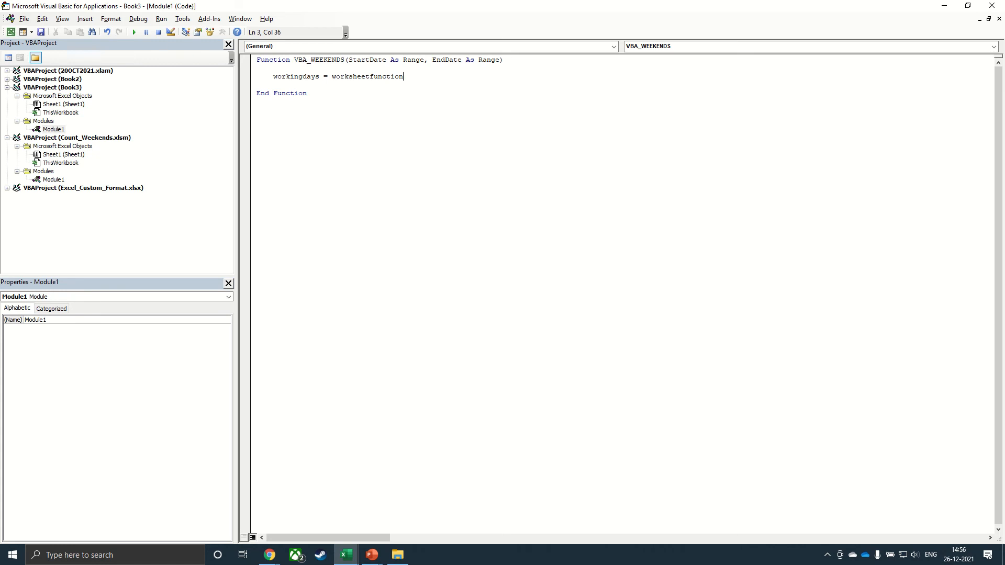
type(".net")
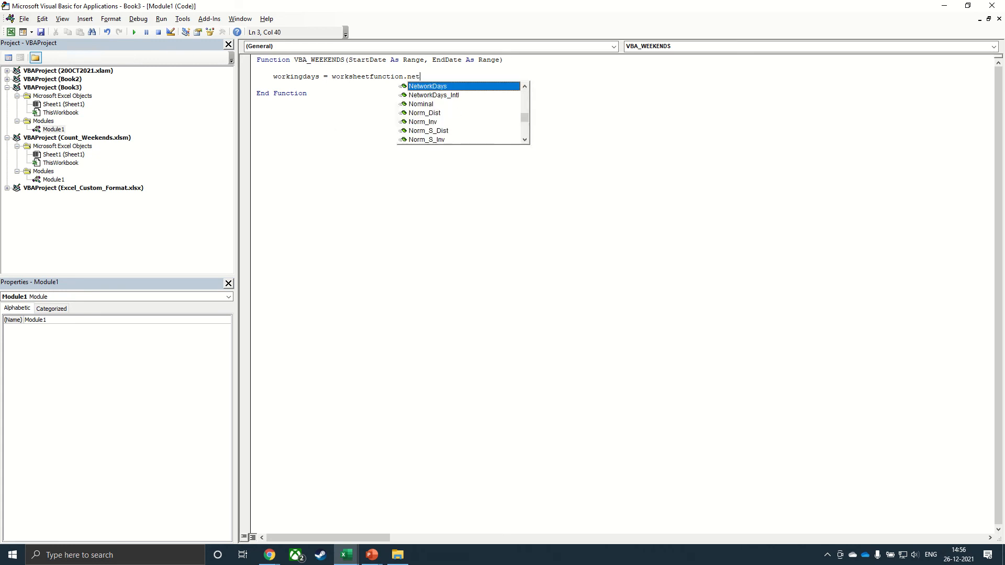
key("Tab")
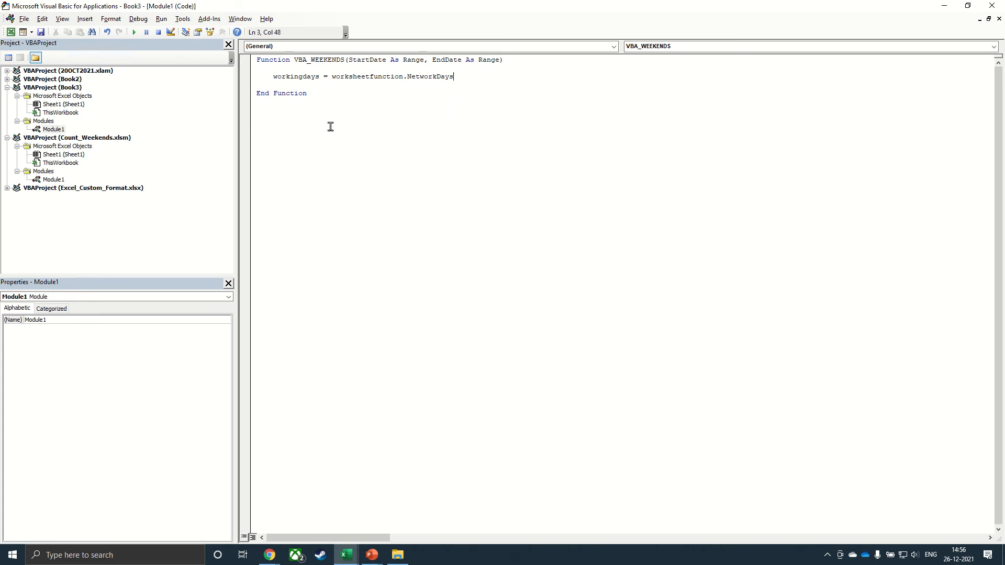
type("(startd")
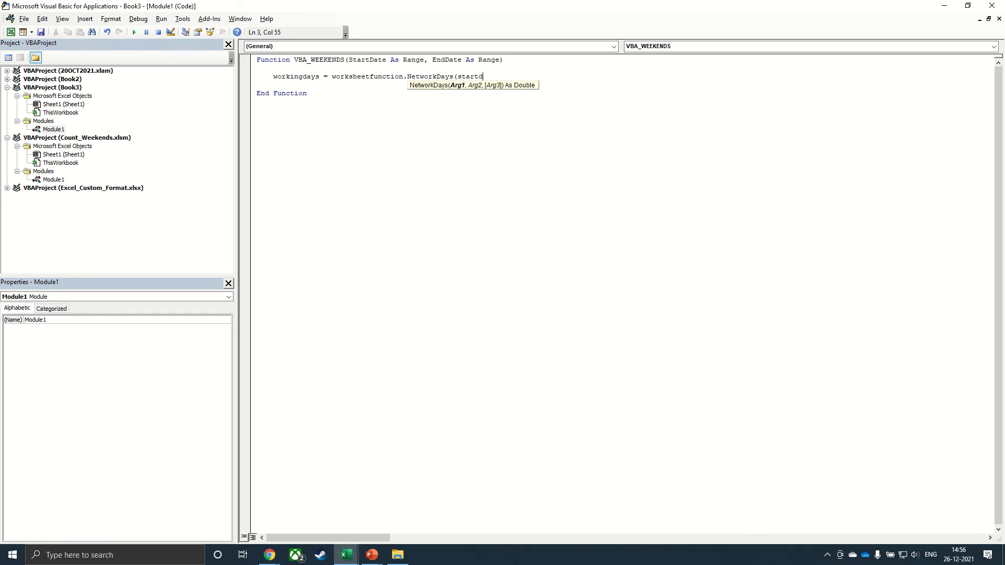
type("ate, enddate")
key("Left")
key("Left")
key("Left")
key("Left")
key("Left")
key("Left")
key("Left")
key("Left")
key("Left")
key("Left")
key("BackSpace")
type("S")
key("Right")
key("Right")
key("Right")
key("Right")
key("Right")
key("BackSpace")
type("D")
key("Right")
key("Right")
key("Right")
key("Right")
key("Right")
key("Right")
key("BackSpace")
type("E")
key("Right")
key("Right")
key("Right")
key("BackSpace")
type("D")
key("Right")
key("Right")
key("Right")
type(")")
key("Return")
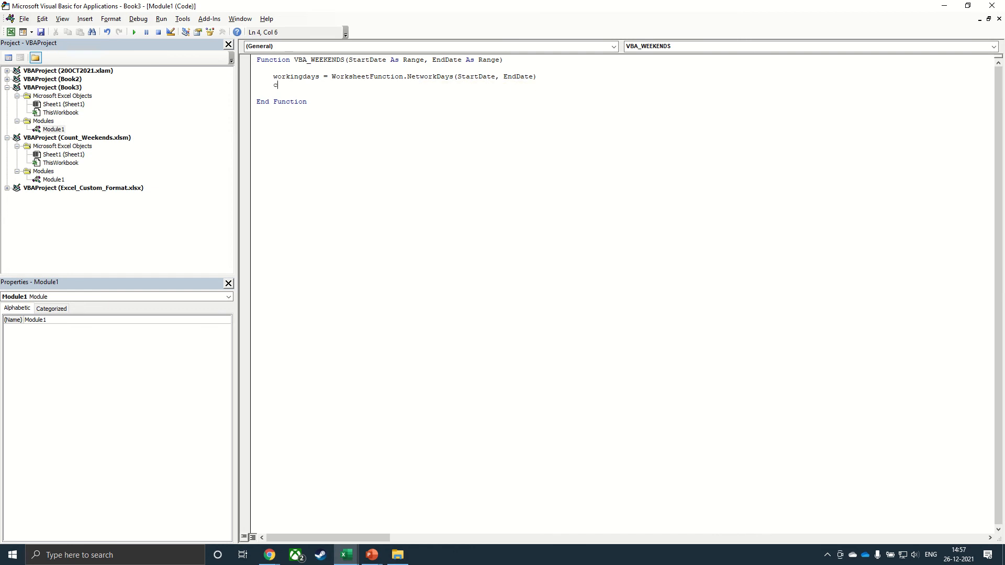
Compute calendardays as EndDate - StartDate + 1 and return VBA_WEEKENDS = calendardays - workingdays
type("calendardays = EndDate - StartDate + 1")
key("Return")
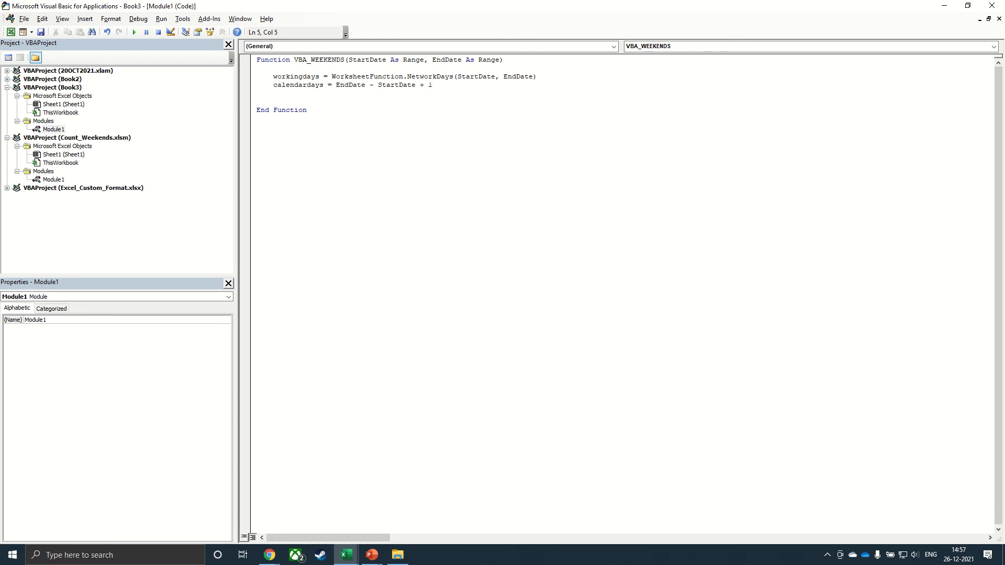
type("VBA_WEEKENDS = calendardays - workingdays")
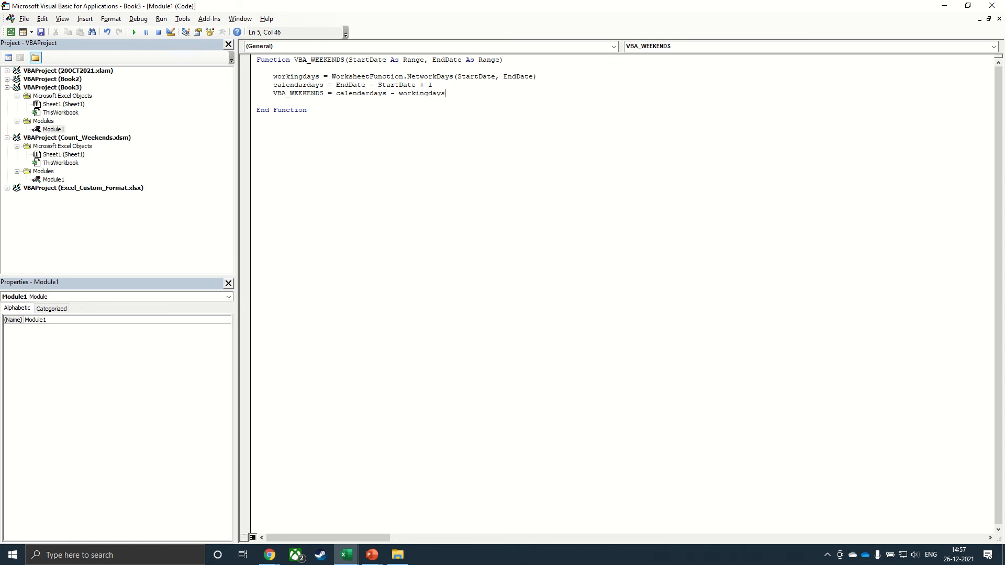
key("Down")
Examine the two parts of the weekend formula in C6 on the worksheet and compare them with the VBA code
key("alt+Tab")
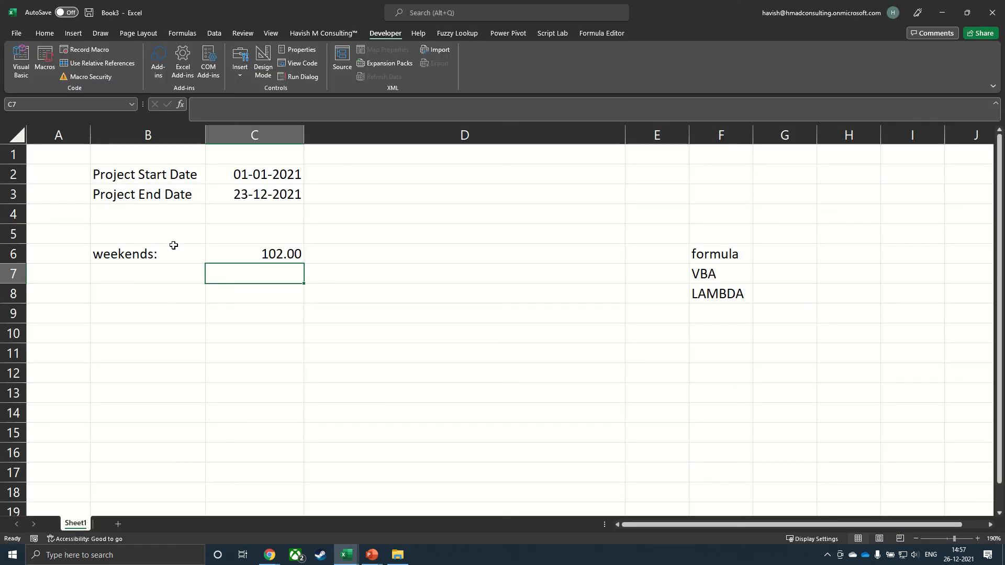
double_click(234, 247)
left_click_drag(218, 255, 270, 254)
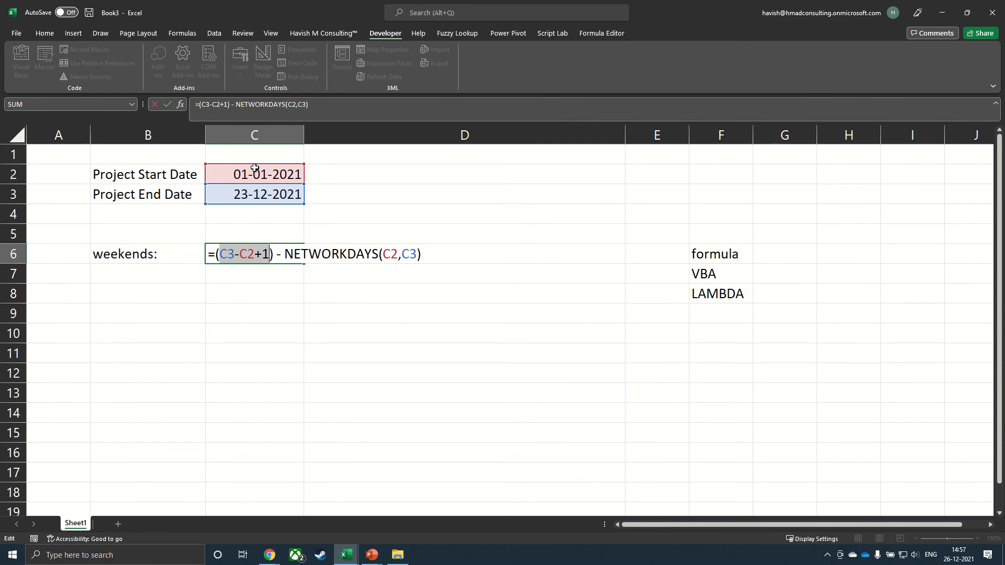
left_click_drag(293, 254, 419, 246)
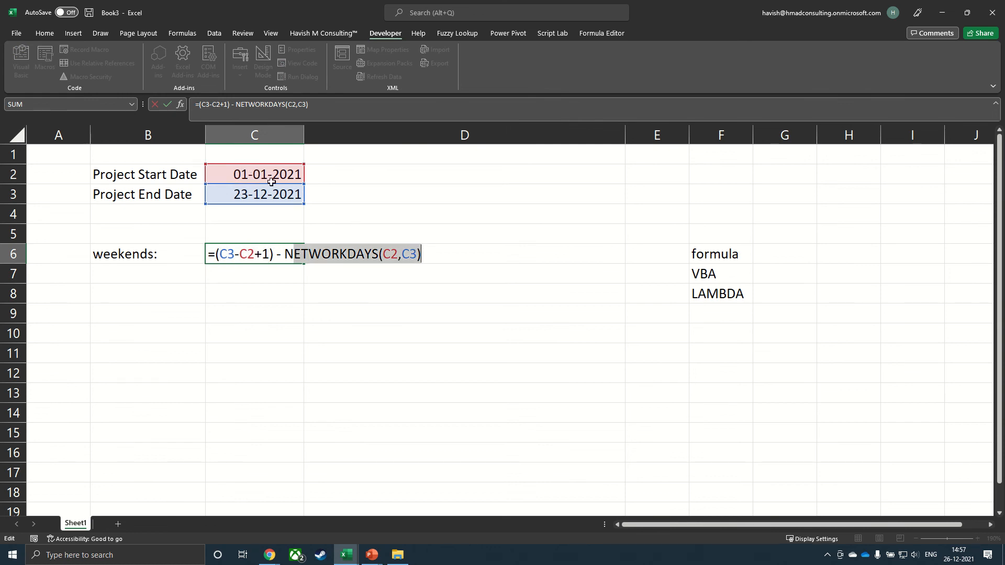
key("Escape")
key("alt+F11")
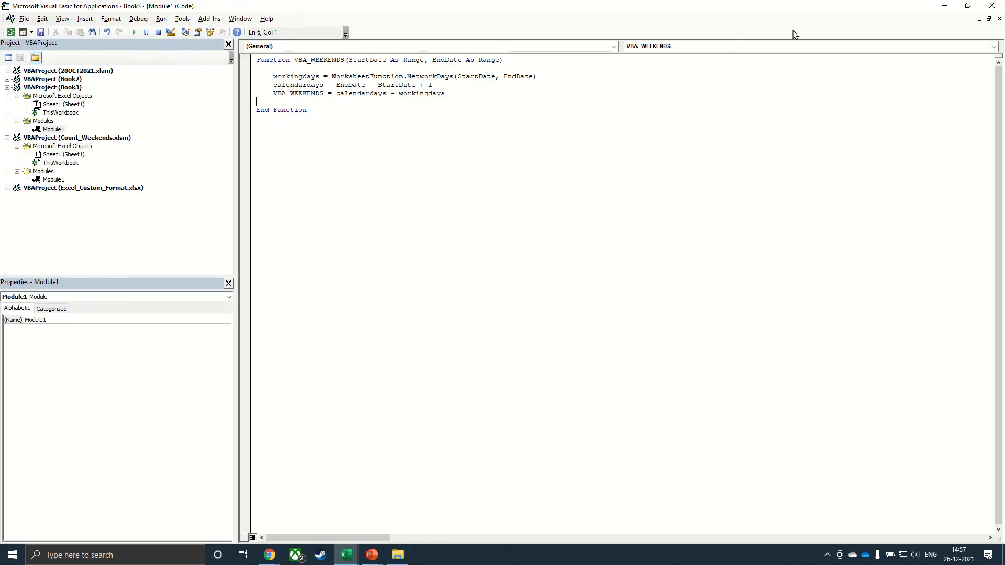
key("alt+F11")
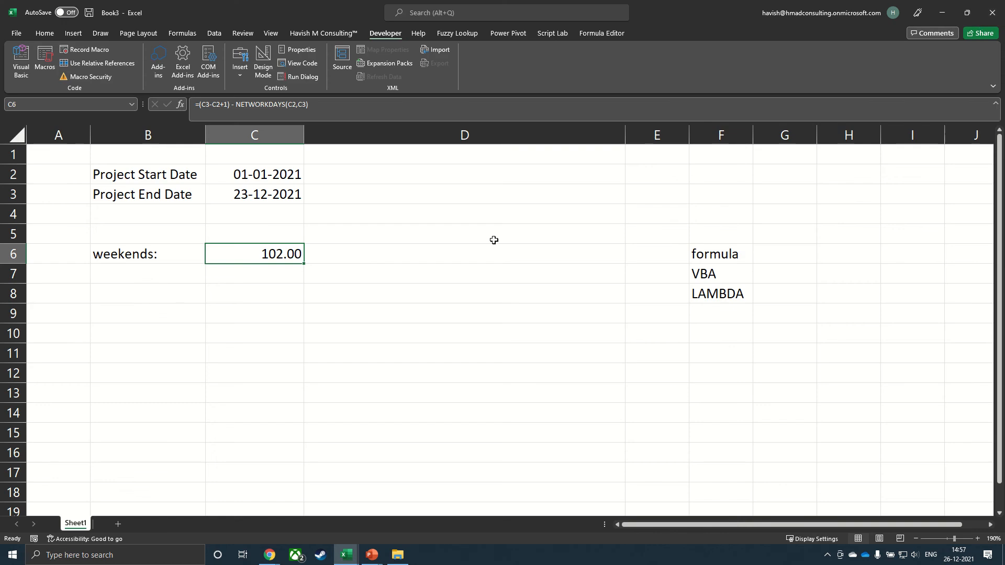
Enter =VBA_WEEKENDS(C2,C3) in cell C7
left_click(287, 282)
type("=vba")
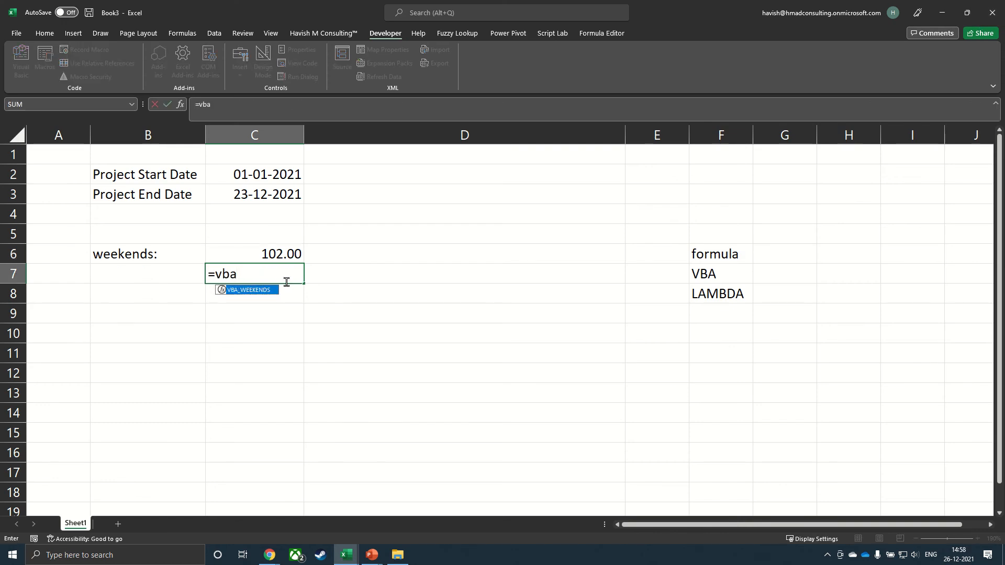
key("Tab")
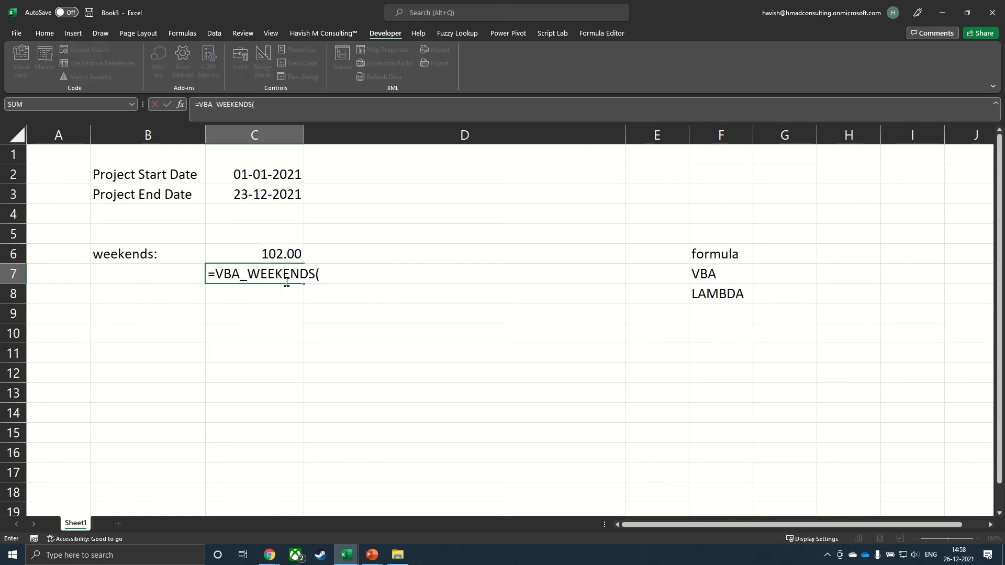
left_click(294, 178)
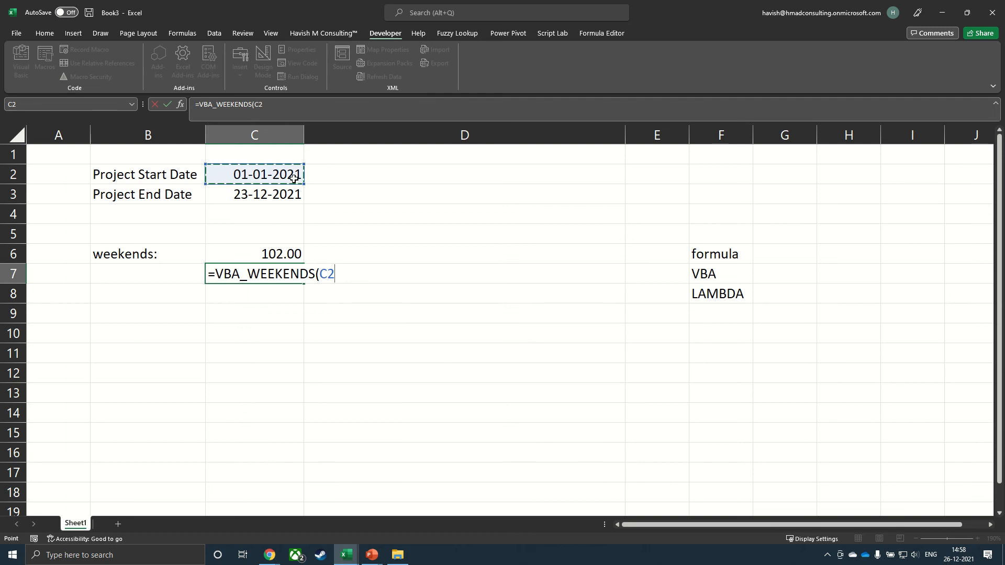
type(",")
left_click(270, 198)
type(")")
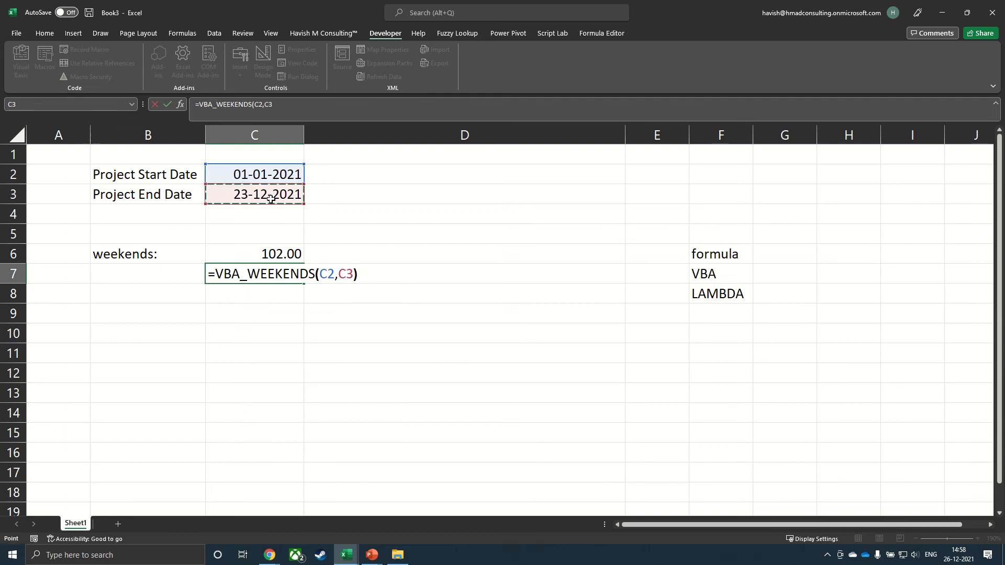
key("Return")
Copy only the formatting of cell C7 onto cell C6
key("Up")
key("Up")
key("Down")
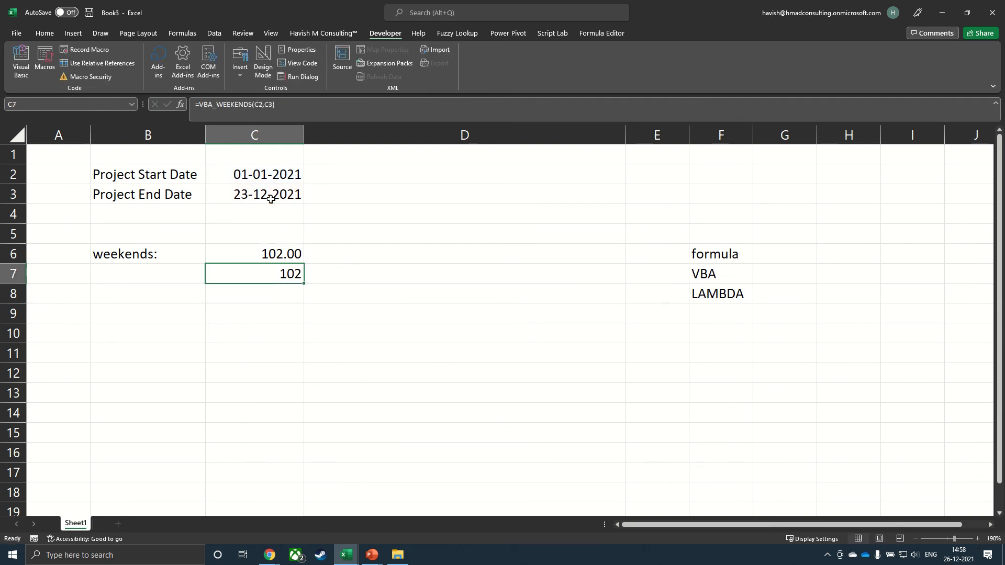
key("ctrl+c")
key("Up")
key("ctrl+alt+v")
key("t")
key("Return")
key("Right")
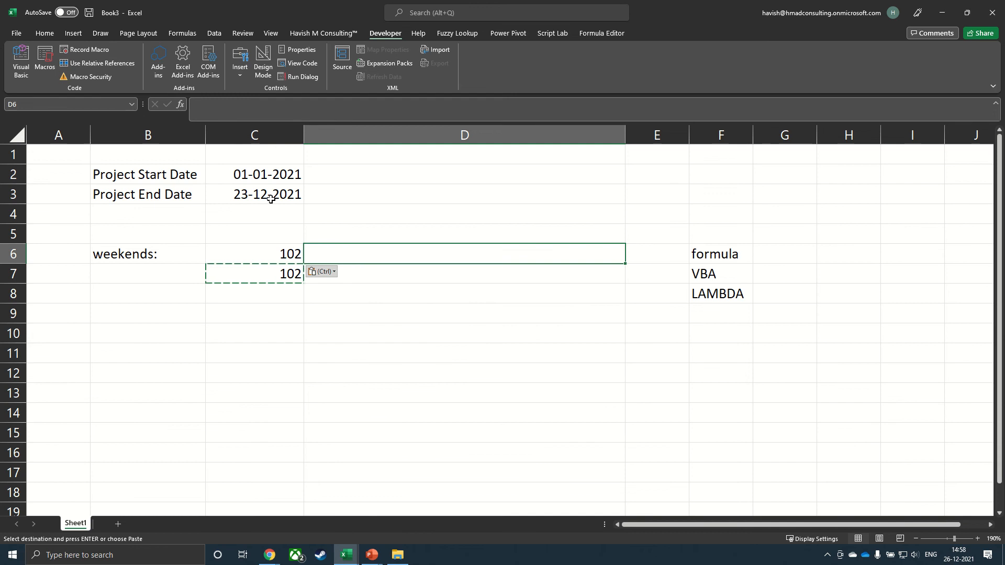
Show the formula of C6 in D6 with FORMULATEXT and fill it down to D7
type("=form")
key("Tab")
key("Left")
key("Return")
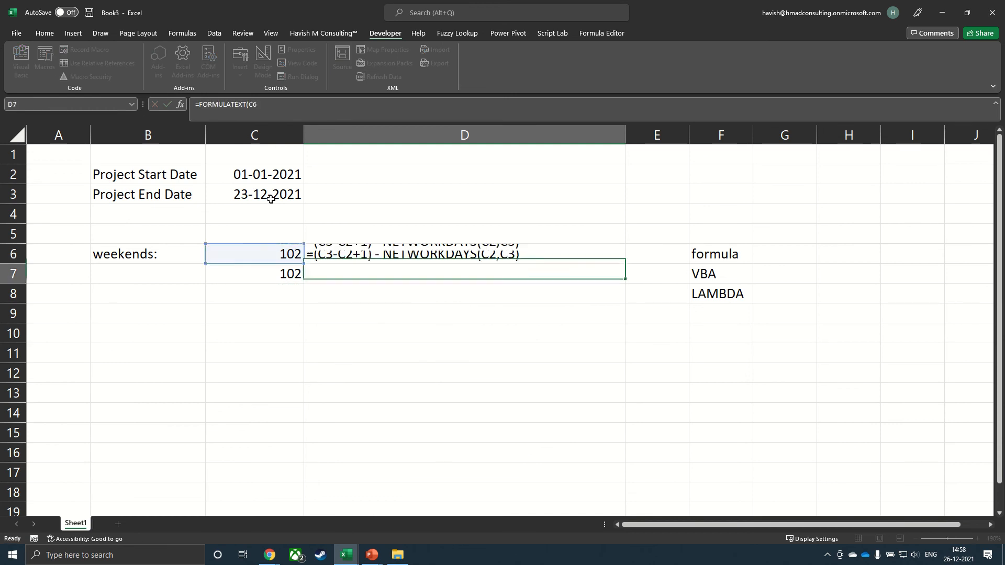
key("ctrl+d")
key("Down")
key("Down")
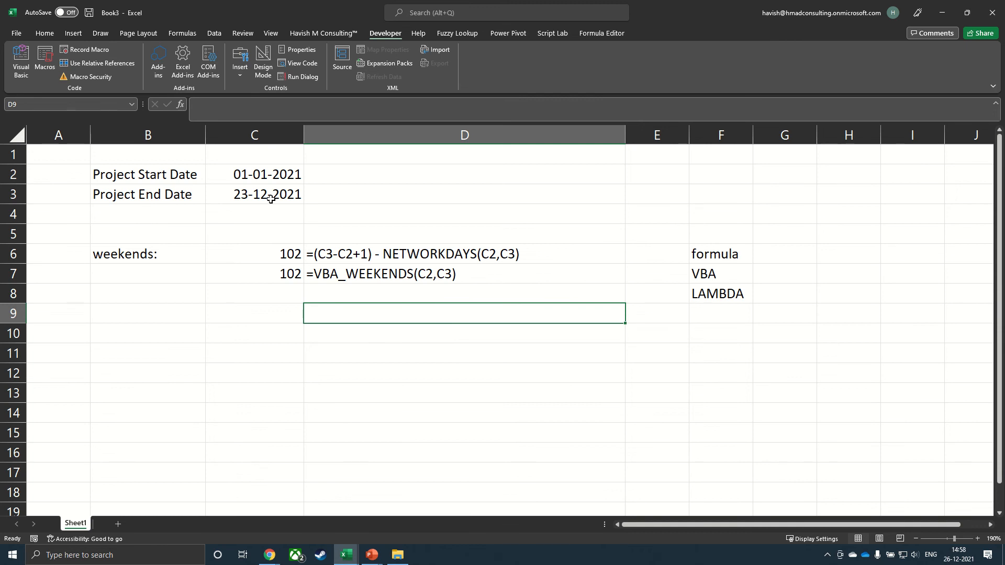
key("Up")
key("Up")
key("Up")
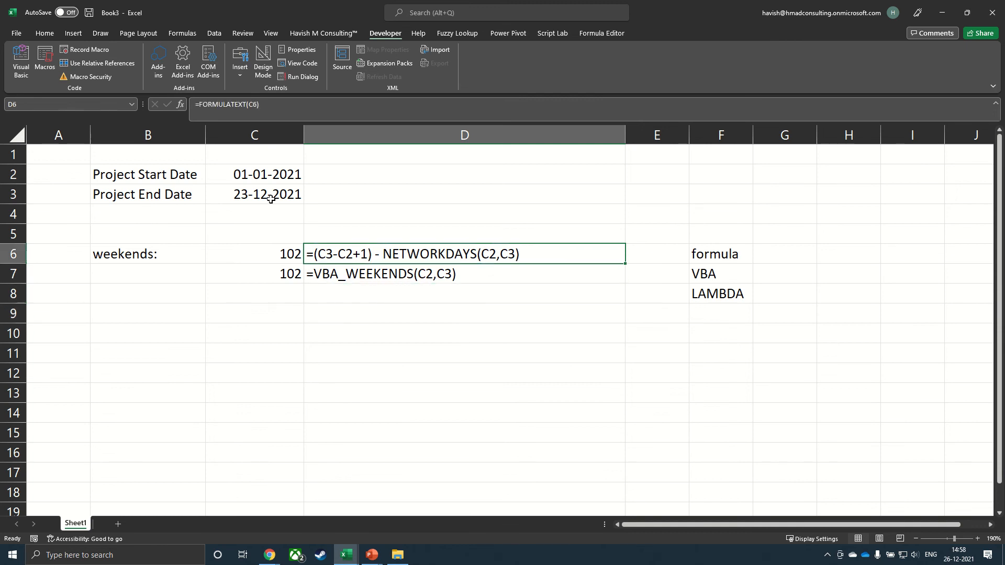
Begin a LAMBDA formula in cell C8 with the parameters StartDate and EndDate
key("Left")
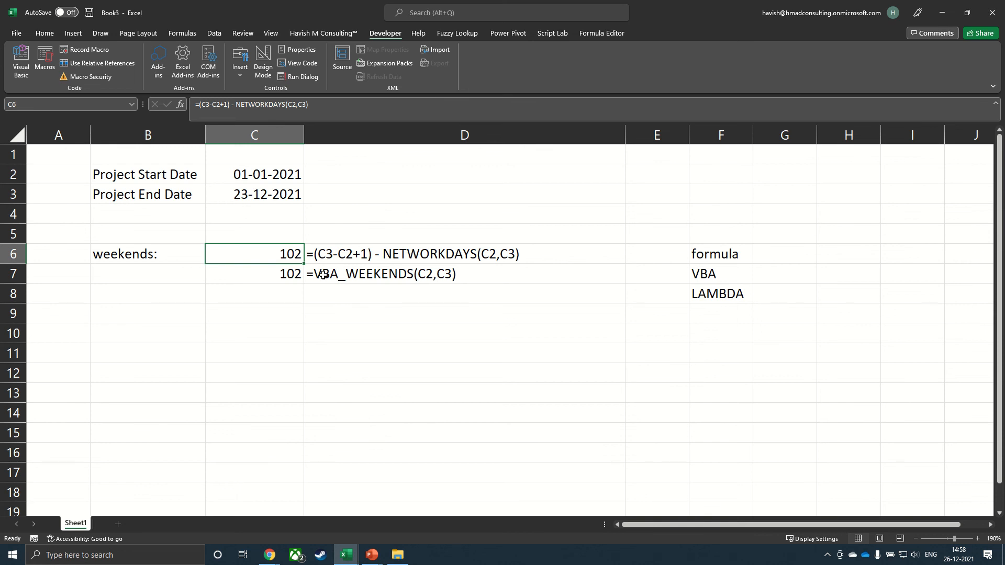
key("Down")
key("Down")
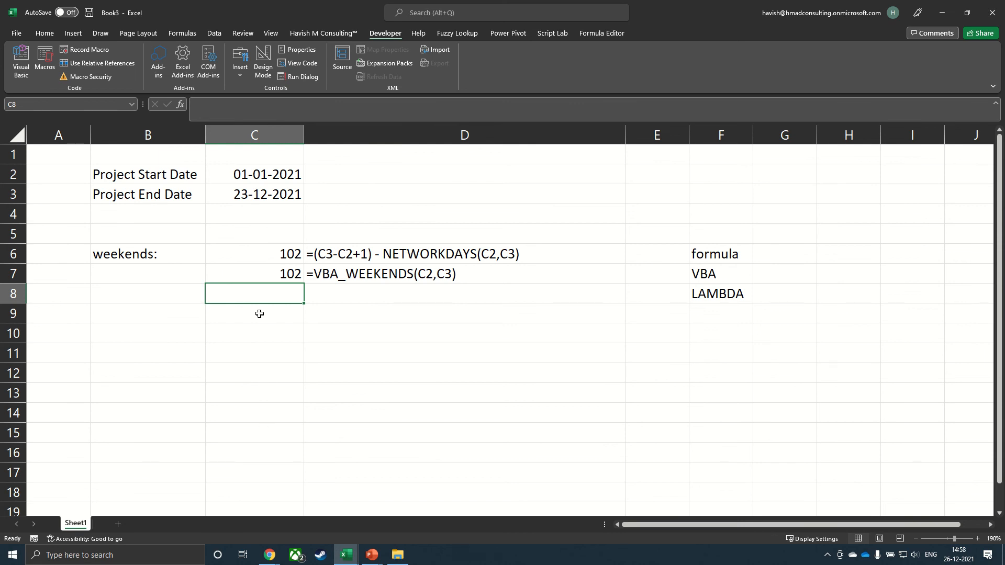
type("=")
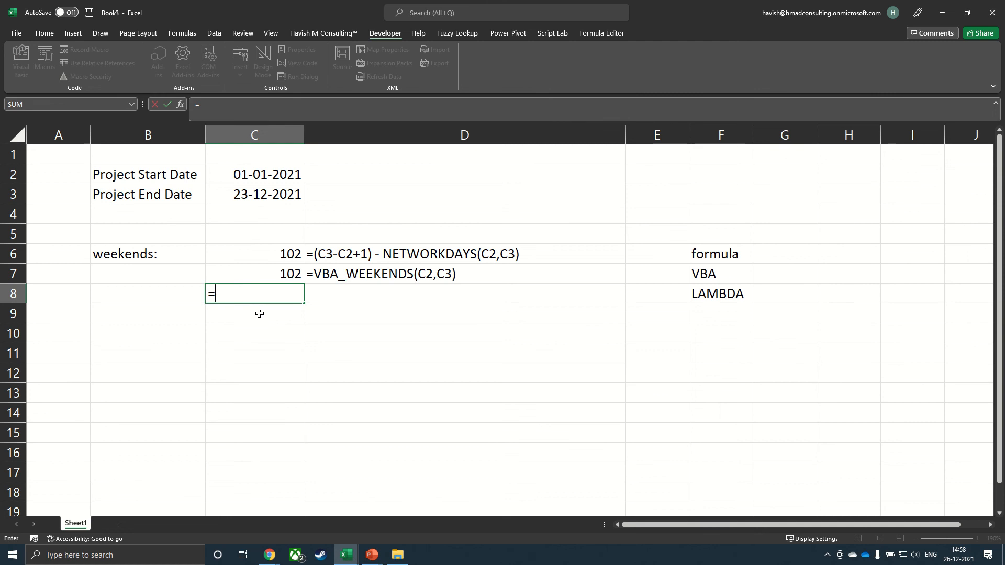
type("lam")
double_click(259, 309)
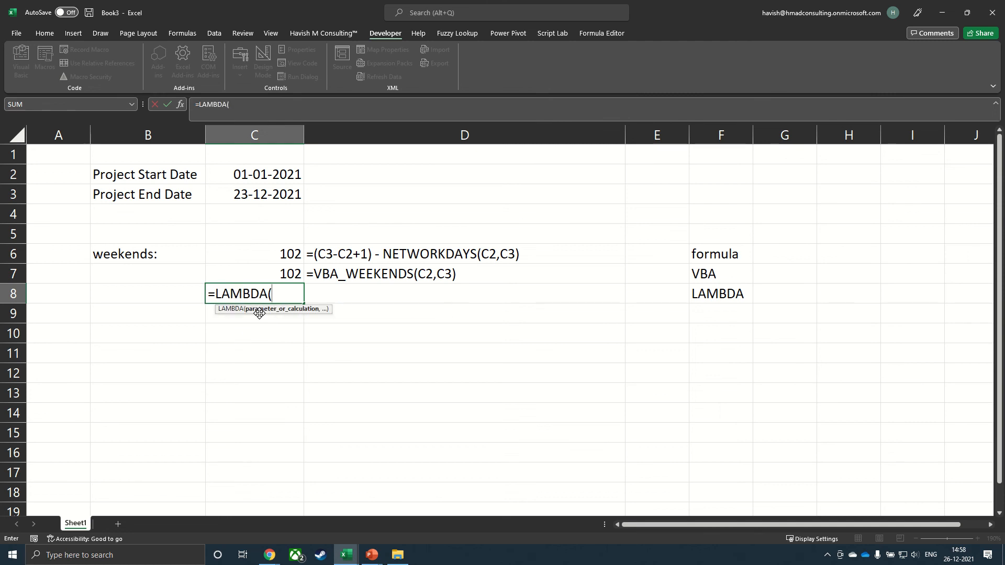
type("StartDate, End")
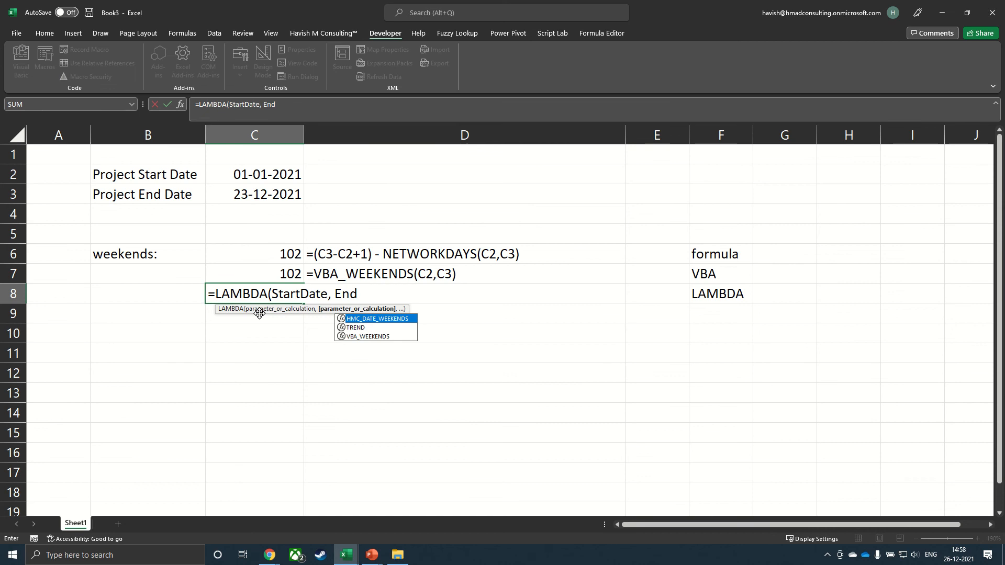
type("Date")
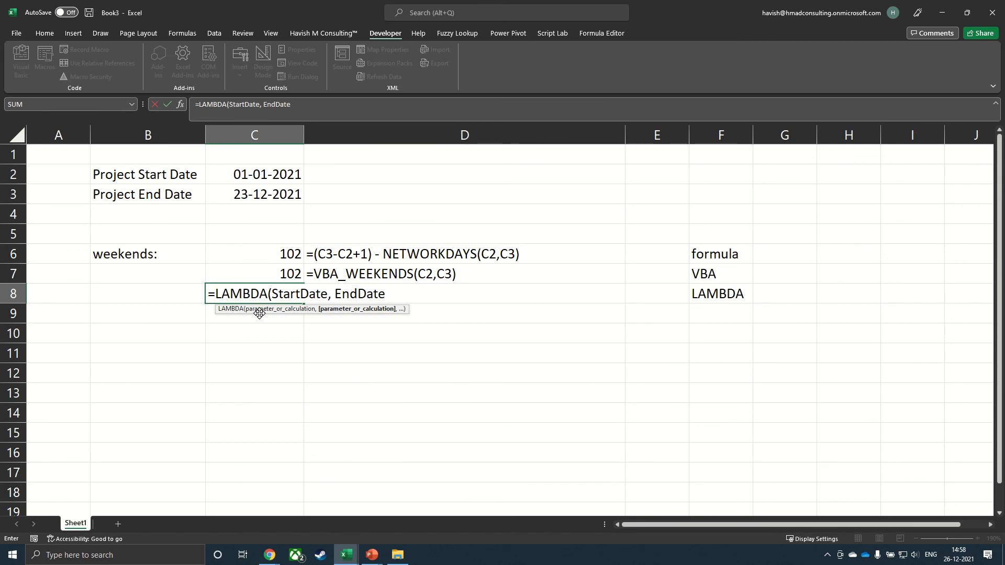
type(", ")
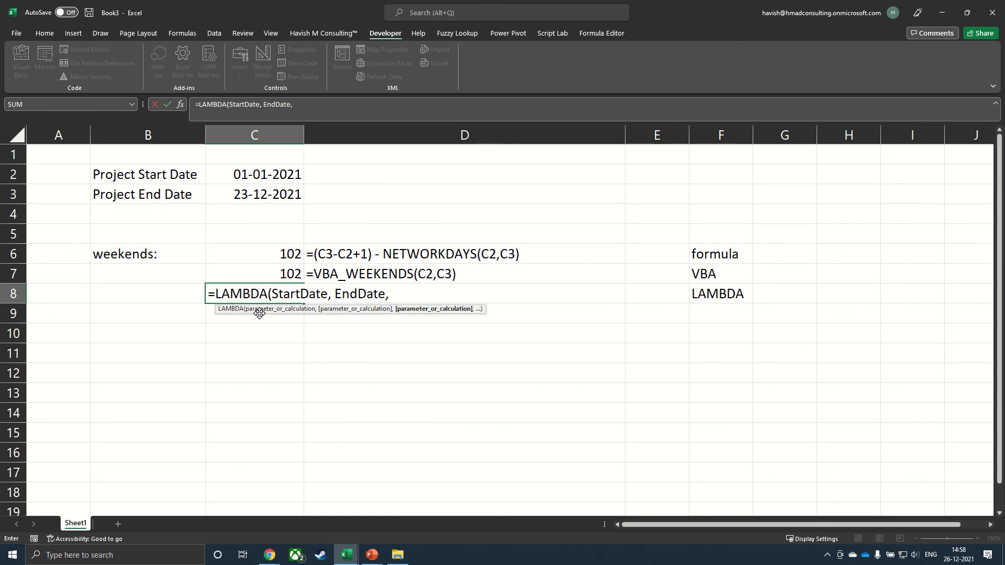
Complete the LAMBDA in C8 with the calculation (EndDate-StartDate+1) - NETWORKDAYS(StartDate, EndDate) and enter the formula
type("(EndDate")
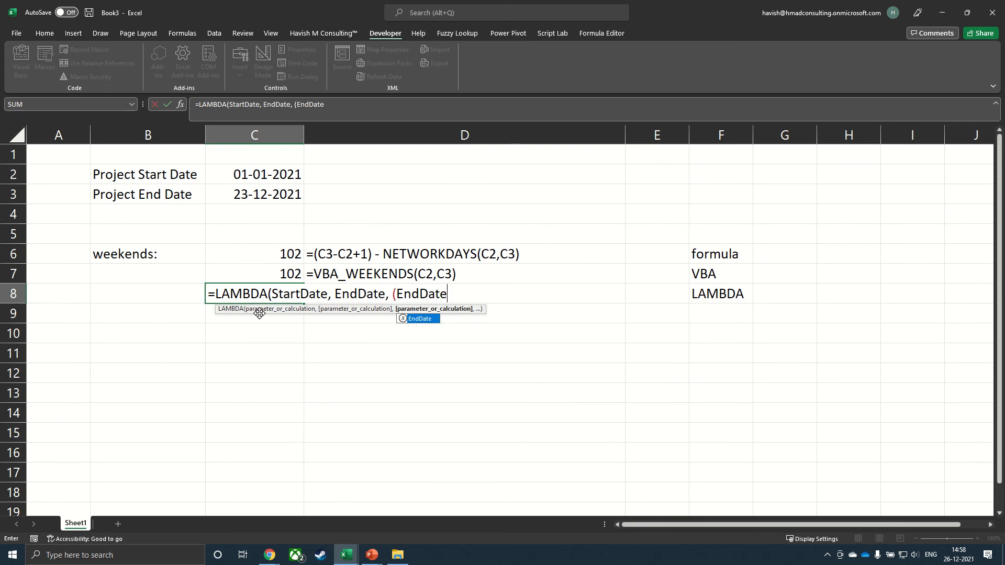
type("-Start")
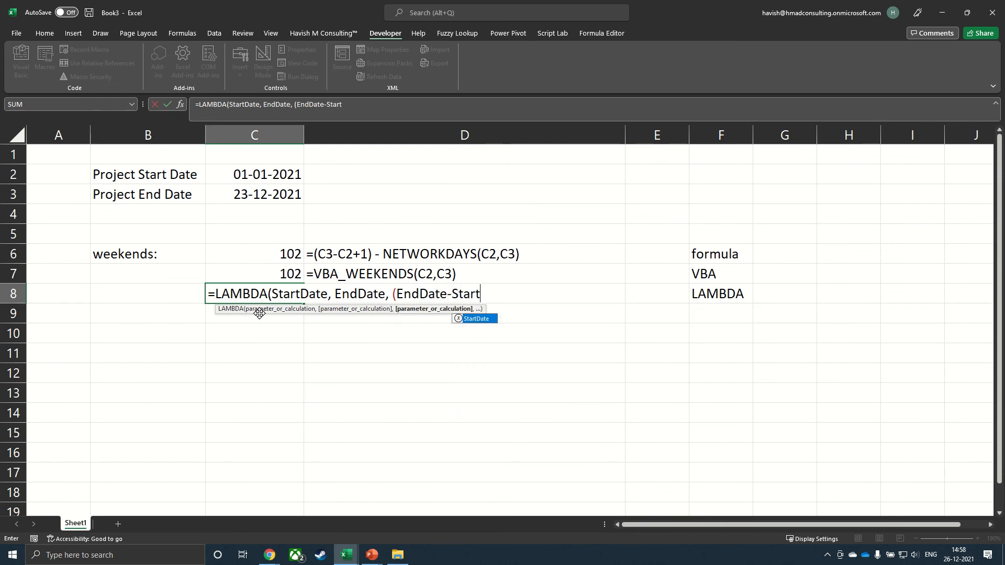
type("Date+1")
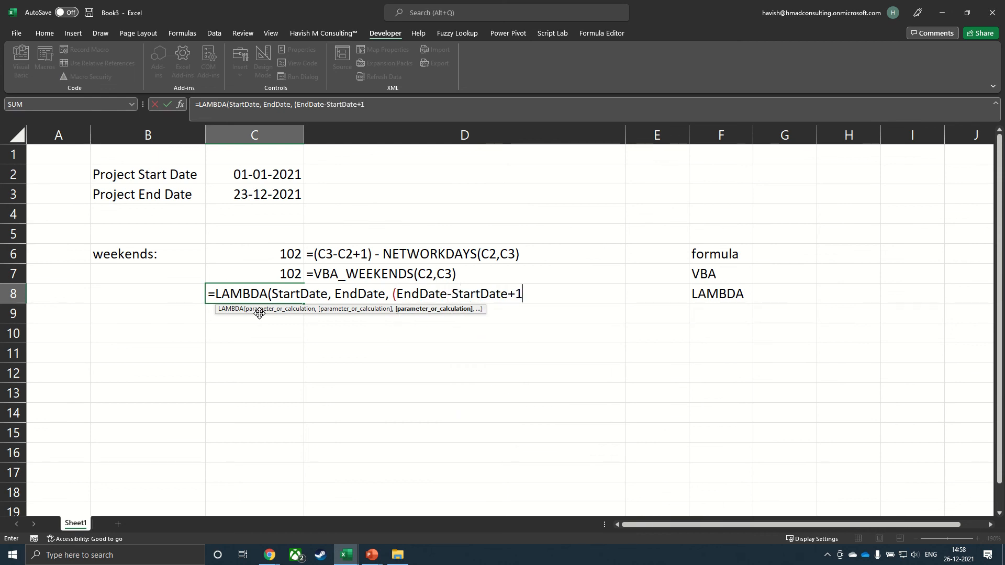
type(") - net")
key("Tab")
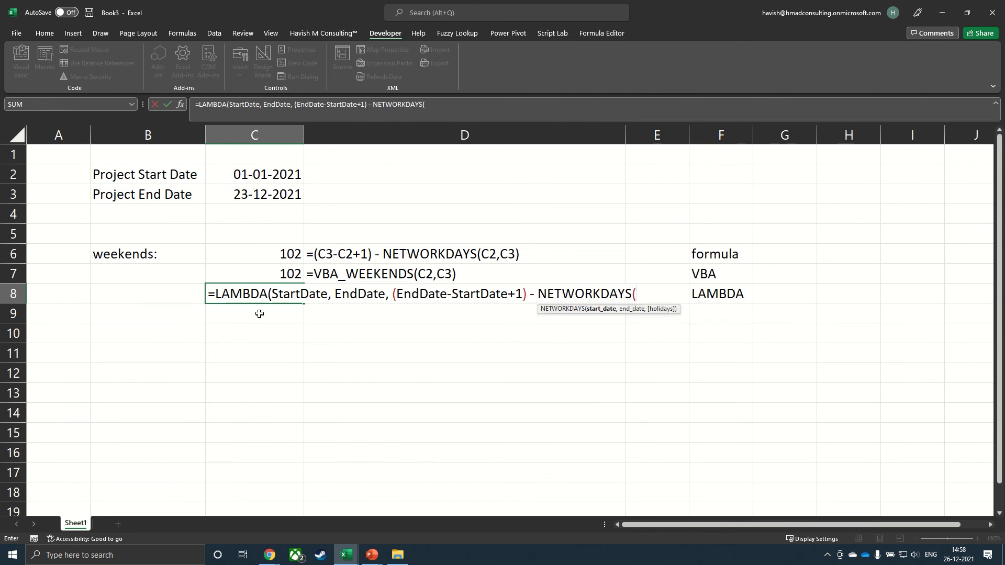
type("StartDate")
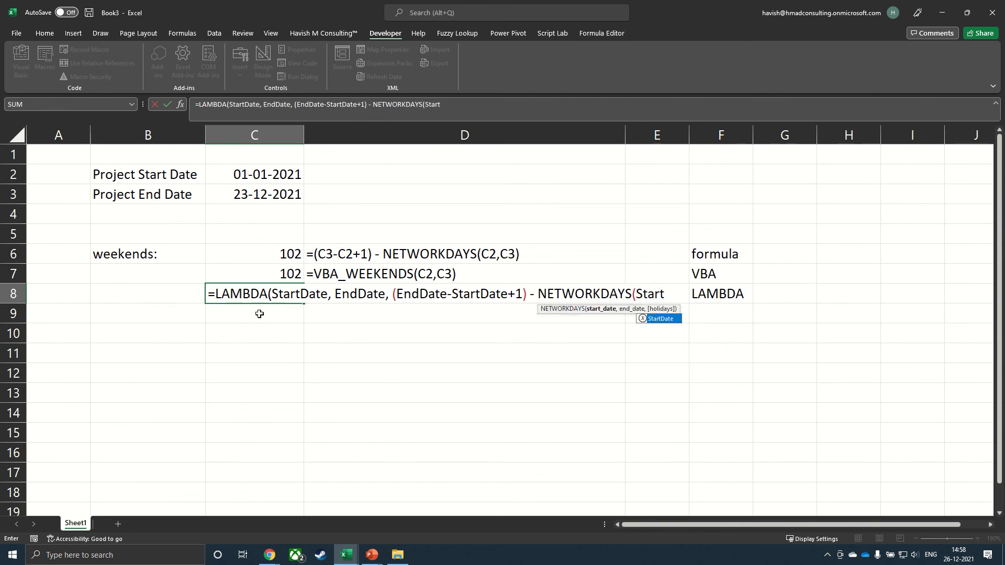
type(",")
key("shift+space")
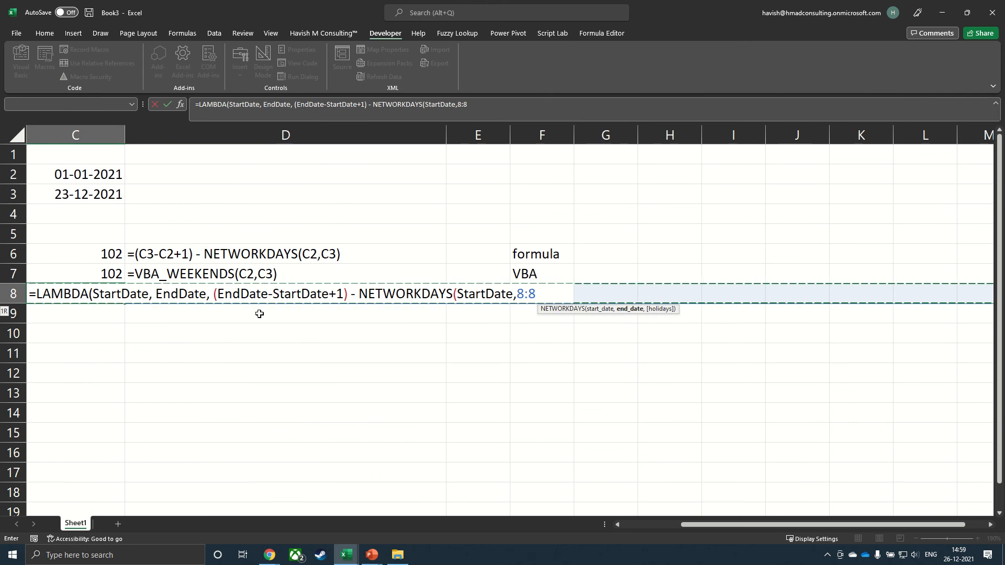
key("BackSpace")
key("BackSpace")
key("BackSpace")
type("EndDate")
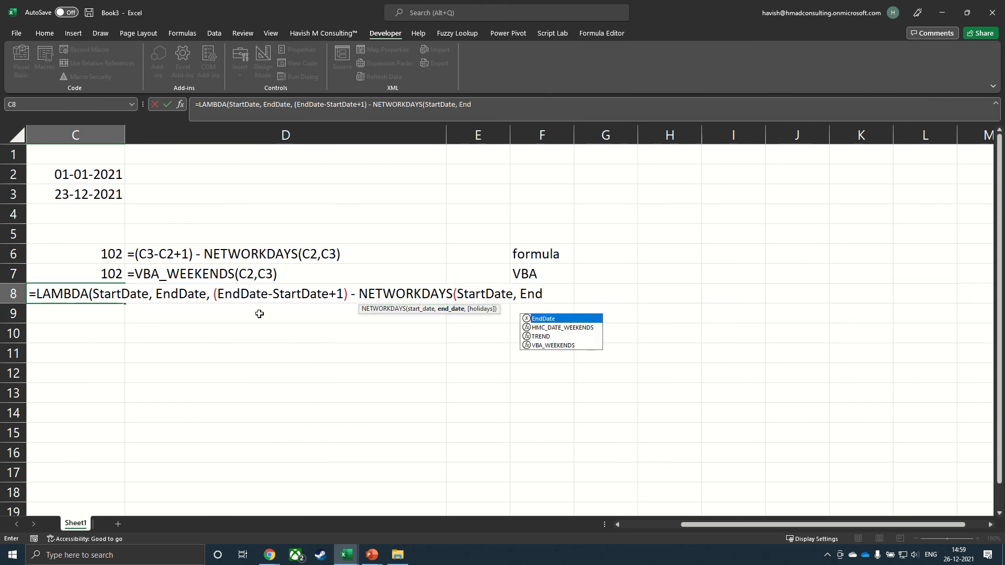
type(")")
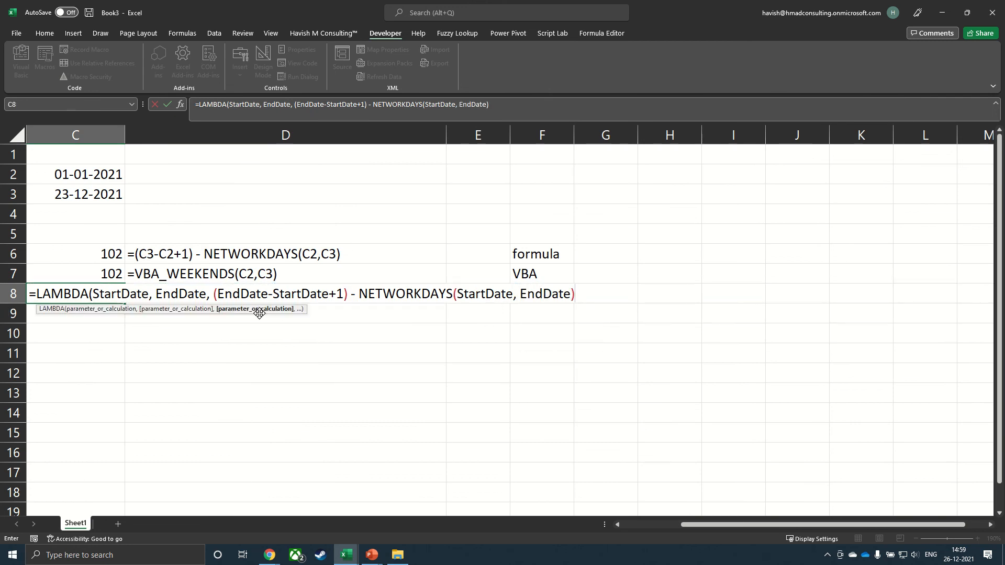
type(")")
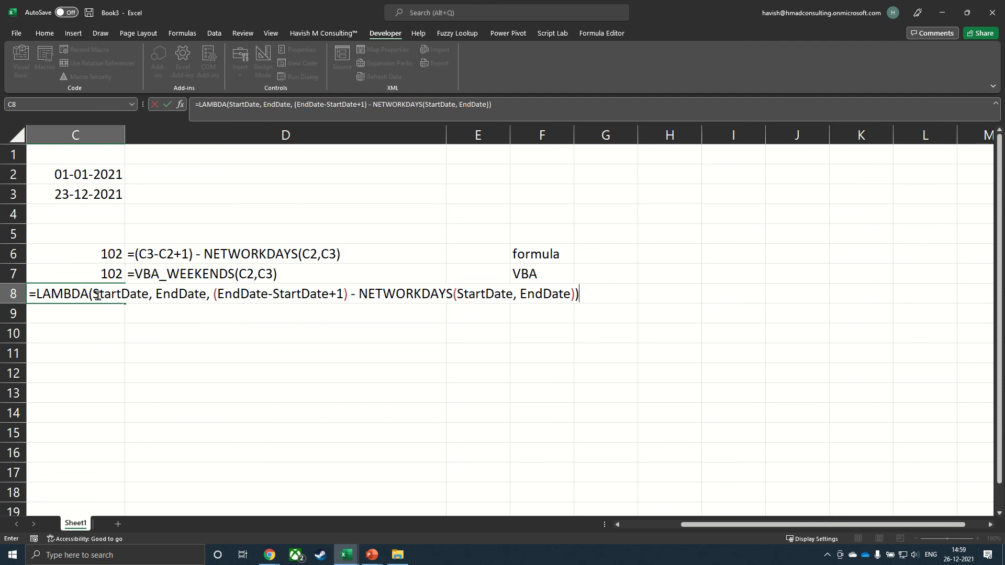
left_click_drag(98, 295, 205, 294)
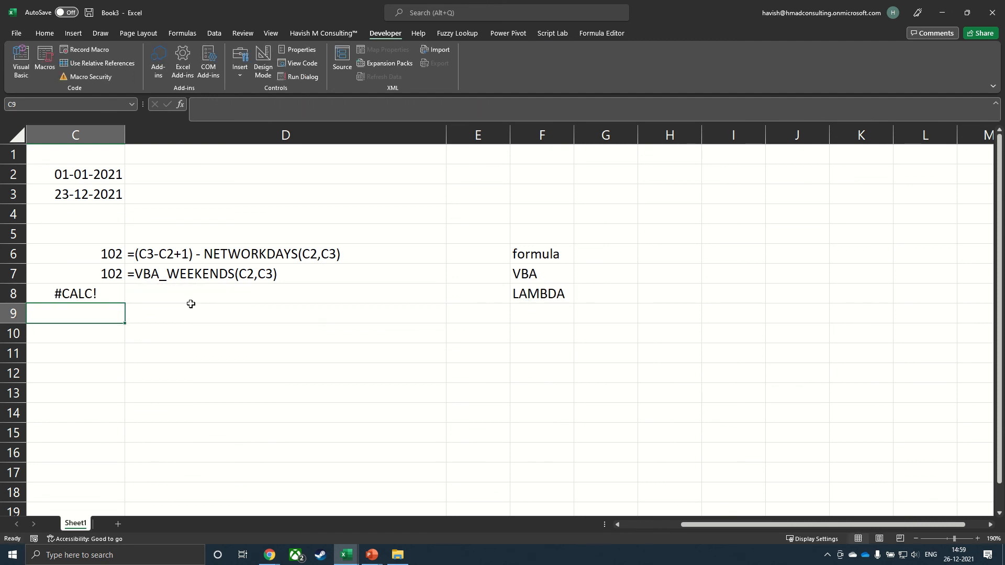
Copy the full text of the LAMBDA formula in cell C8
key("Up")
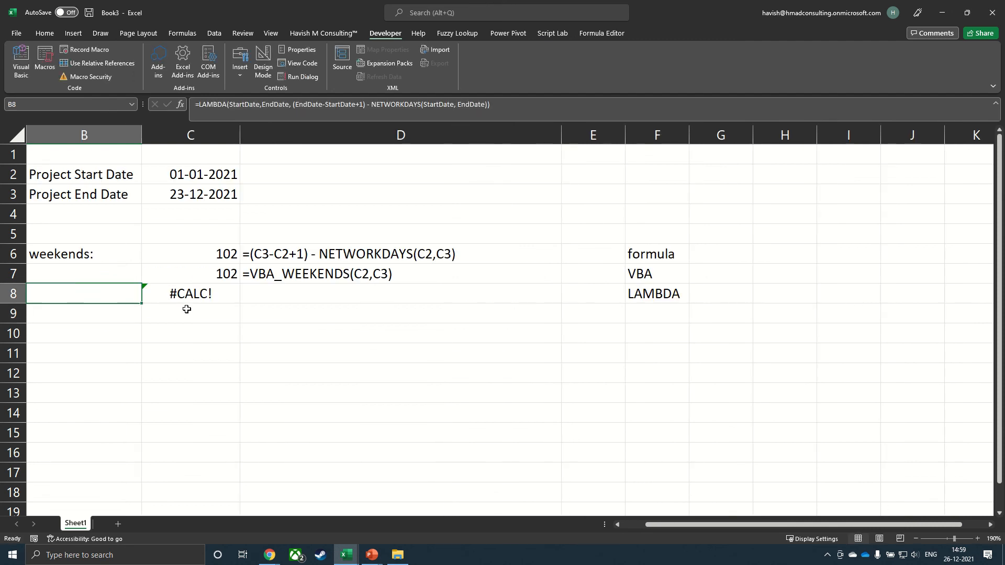
key("F2")
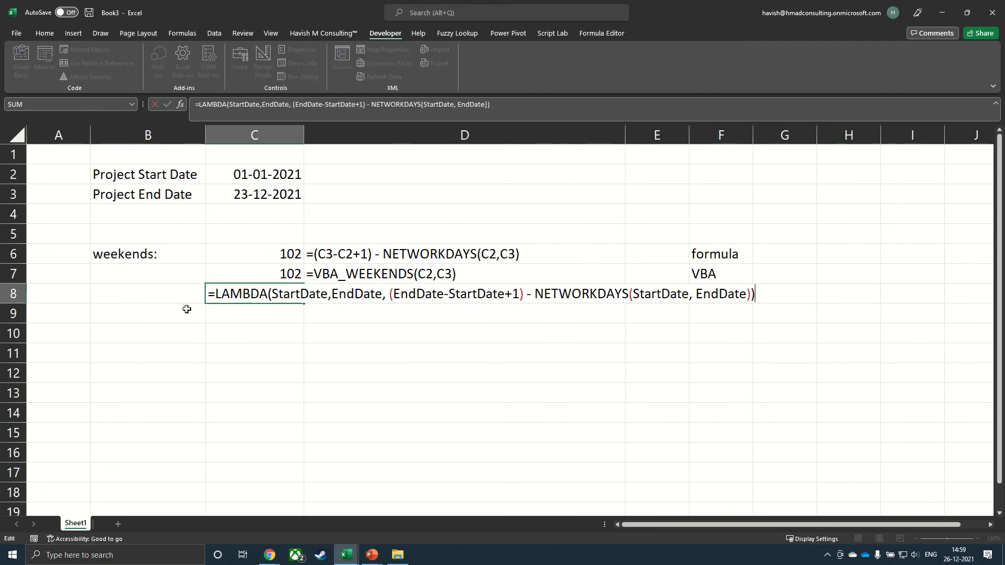
key("shift+Home")
key("Return")
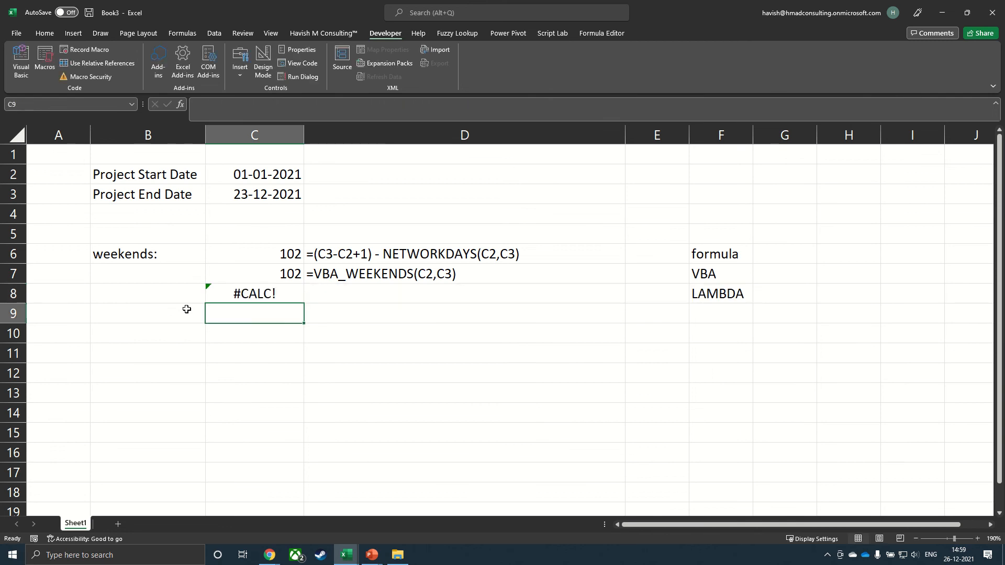
Define the workbook-scoped name LAMBDA_WEEKENDS so that it refers to the LAMBDA formula copied from C8
left_click(182, 32)
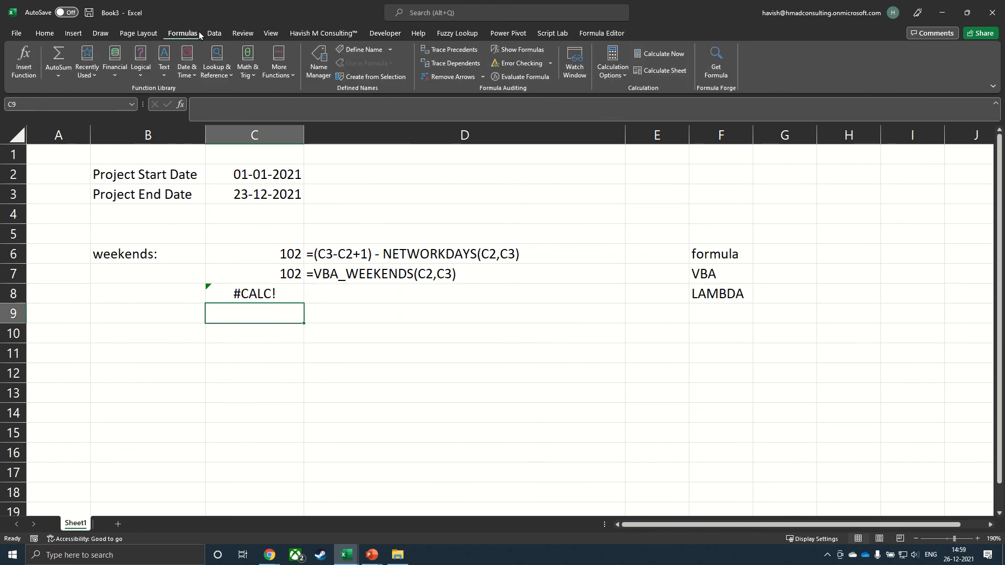
left_click(316, 59)
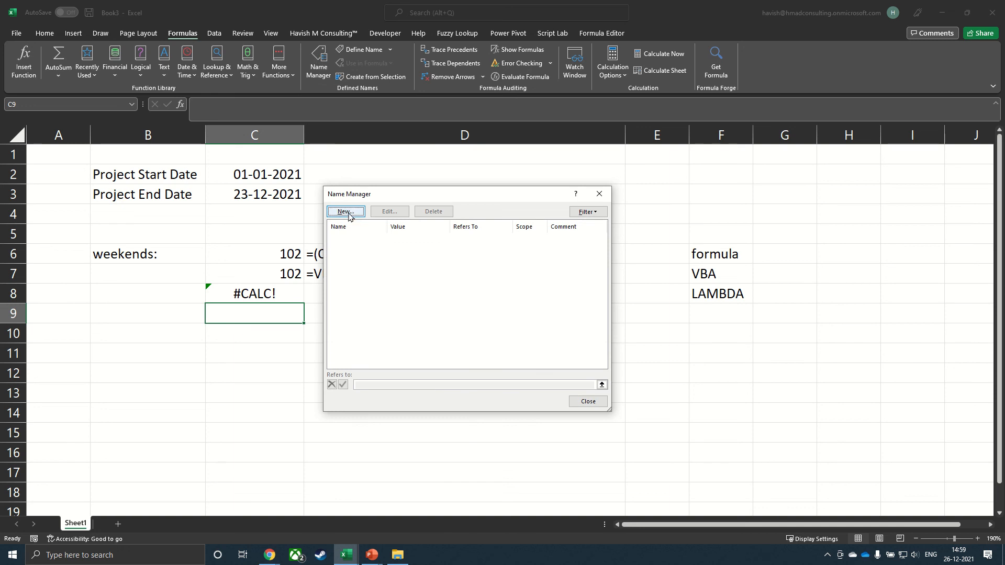
left_click(347, 212)
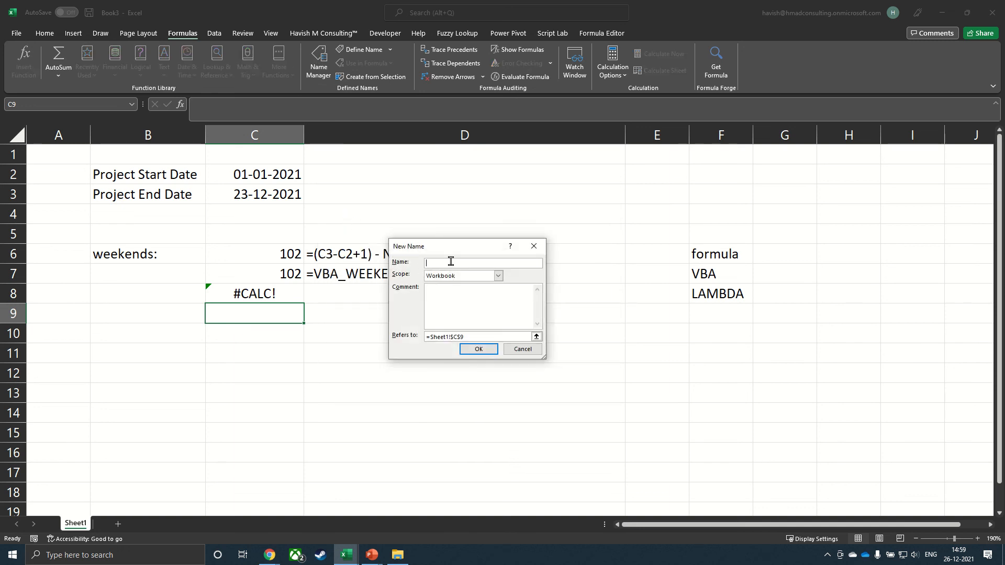
type("LAMBND")
type("_WEEKENDS")
left_click_drag(543, 357, 801, 449)
left_click_drag(573, 428, 427, 434)
key("BackSpace")
key("ctrl+v")
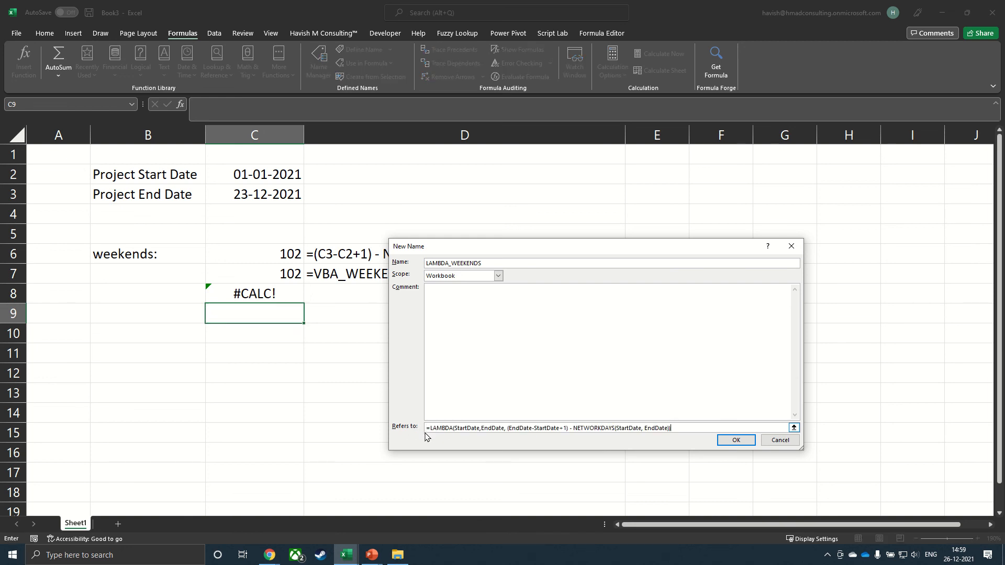
left_click(721, 441)
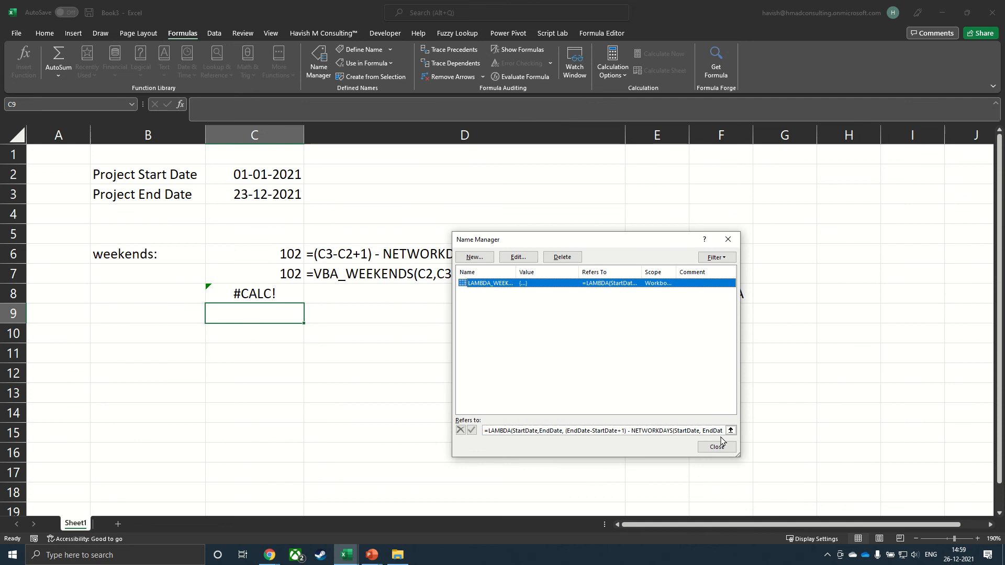
left_click(717, 447)
Replace the formula in cell C8 with =LAMBDA_WEEKENDS(C2,C7)
left_click(284, 297)
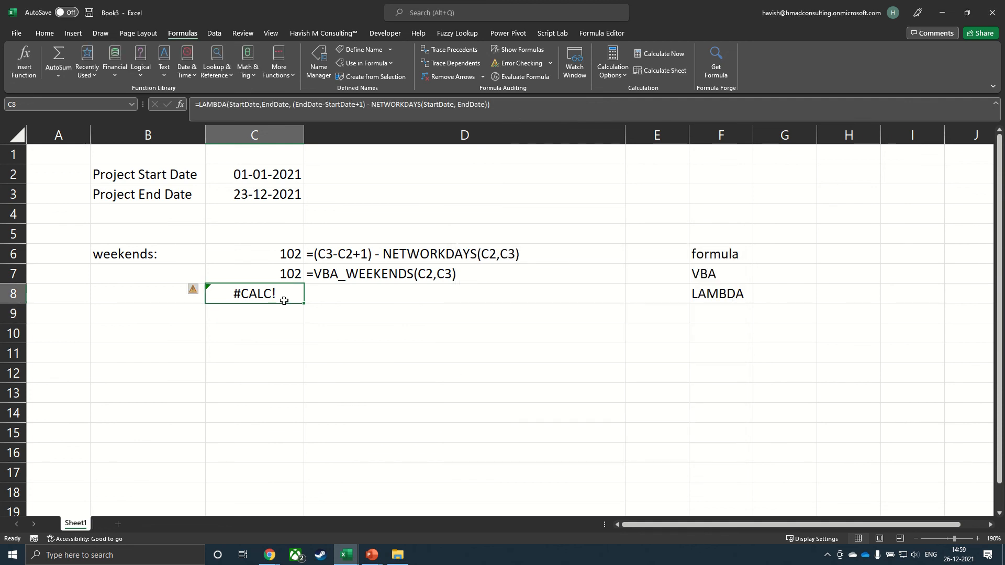
type("=lam")
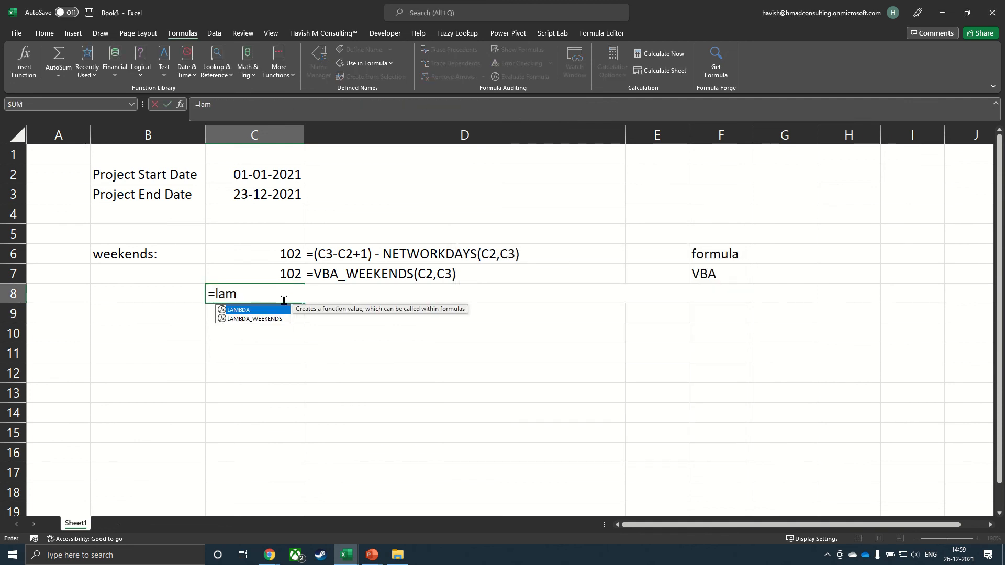
key("Down")
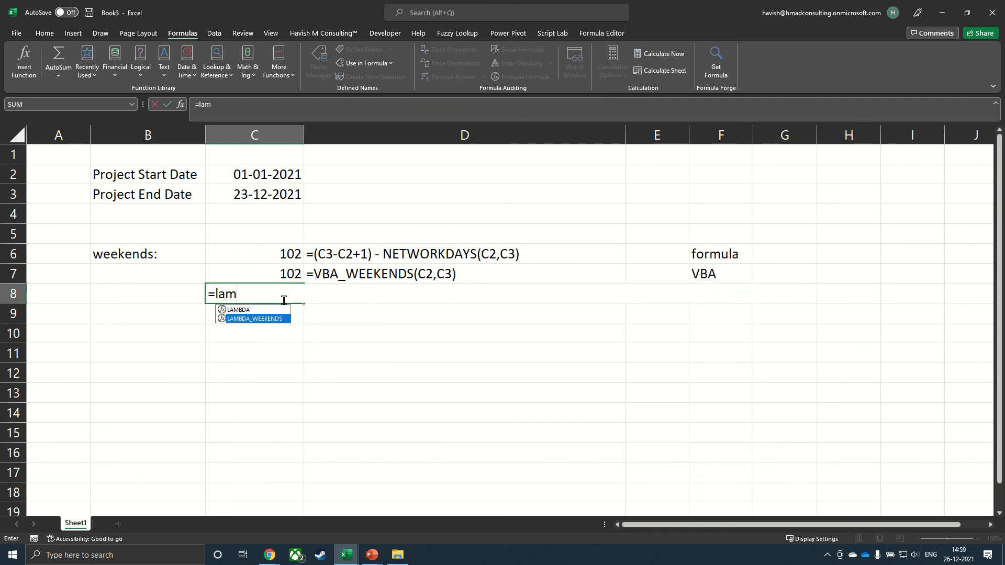
key("Tab")
key("Up")
key("Up")
key("Up")
key("Up")
key("Up")
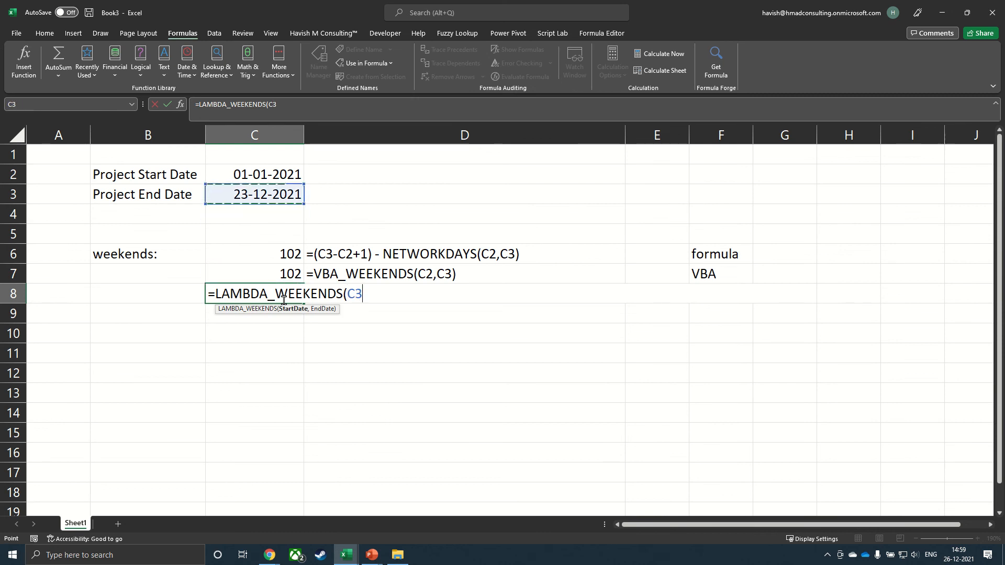
key("Up")
type(",")
key("Up")
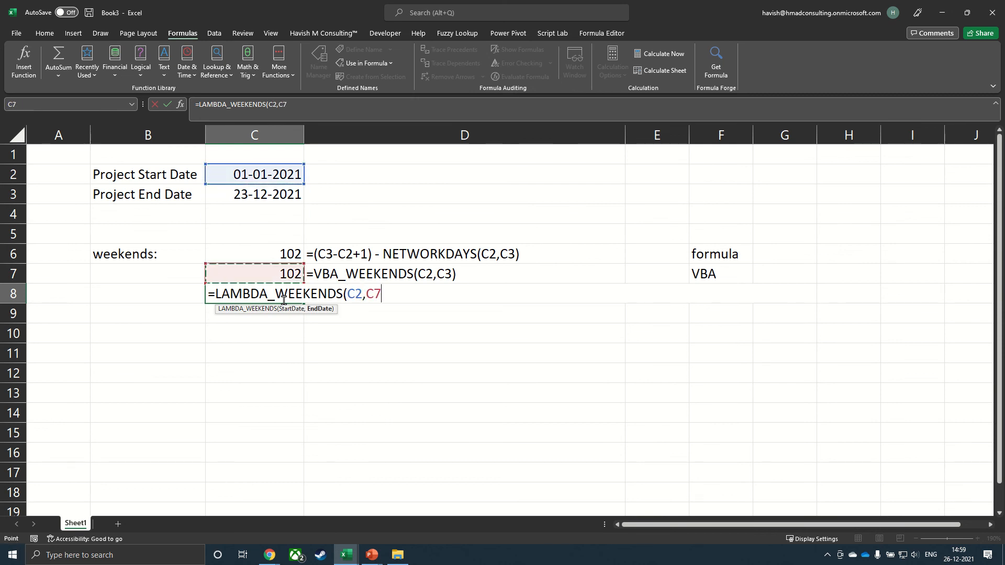
key("Return")
Fill the FORMULATEXT formula from D7 down to D8 and check which cell it refers to
key("Up")
key("Right")
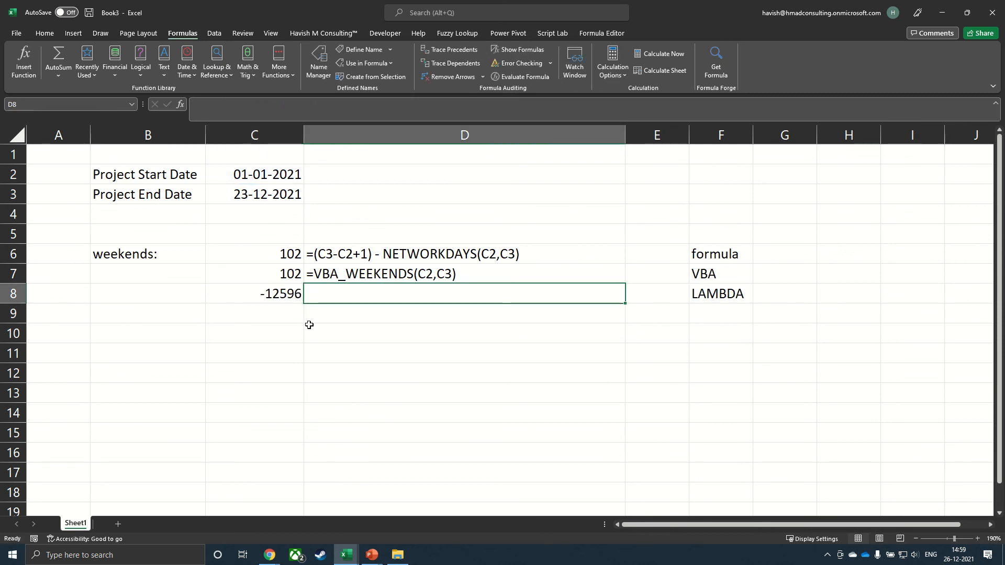
key("ctrl+d")
key("Down")
key("Up")
key("Left")
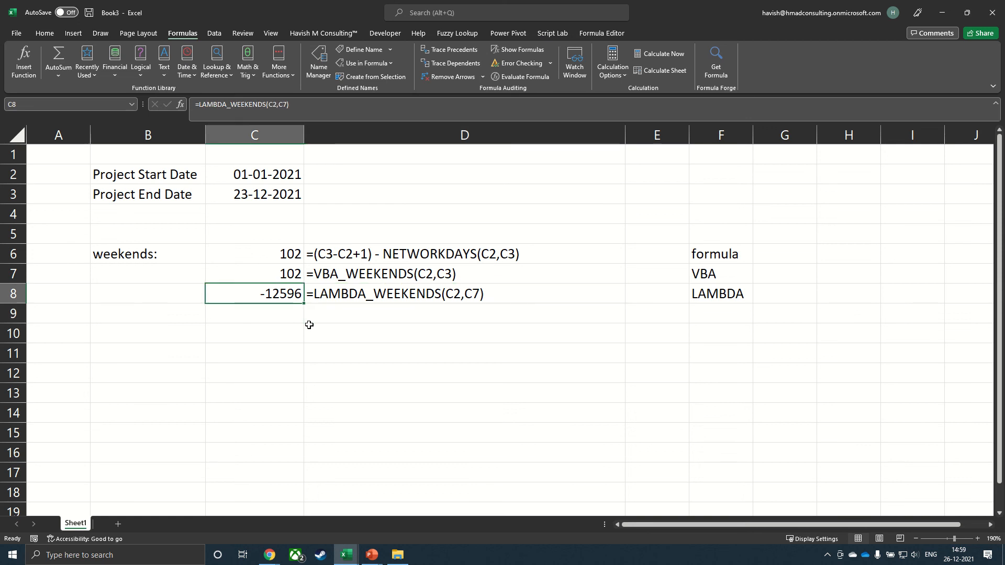
key("Right")
key("F2")
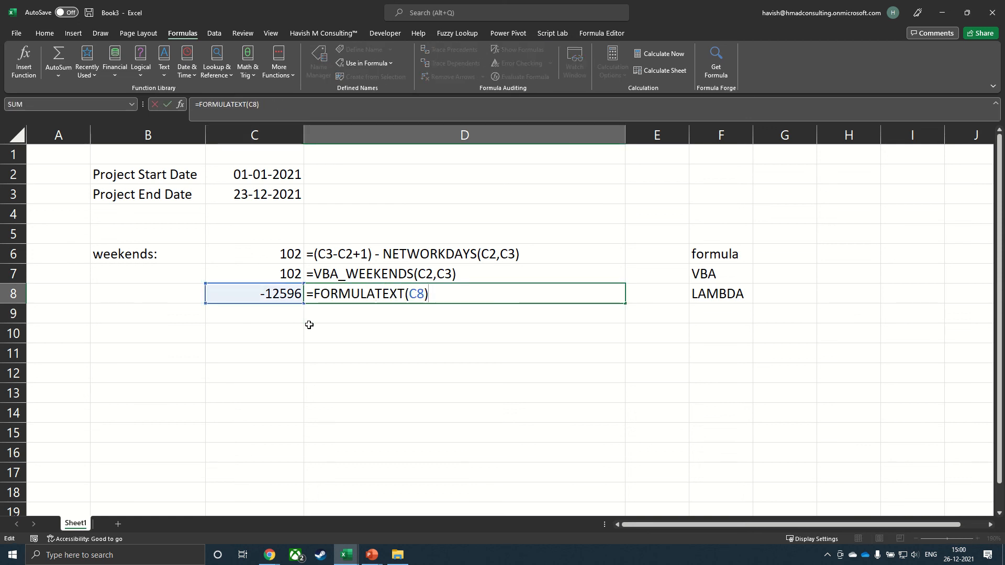
key("Escape")
Correct the end date argument in C8 so the formula reads =LAMBDA_WEEKENDS(C2,C3)
key("Left")
key("F2")
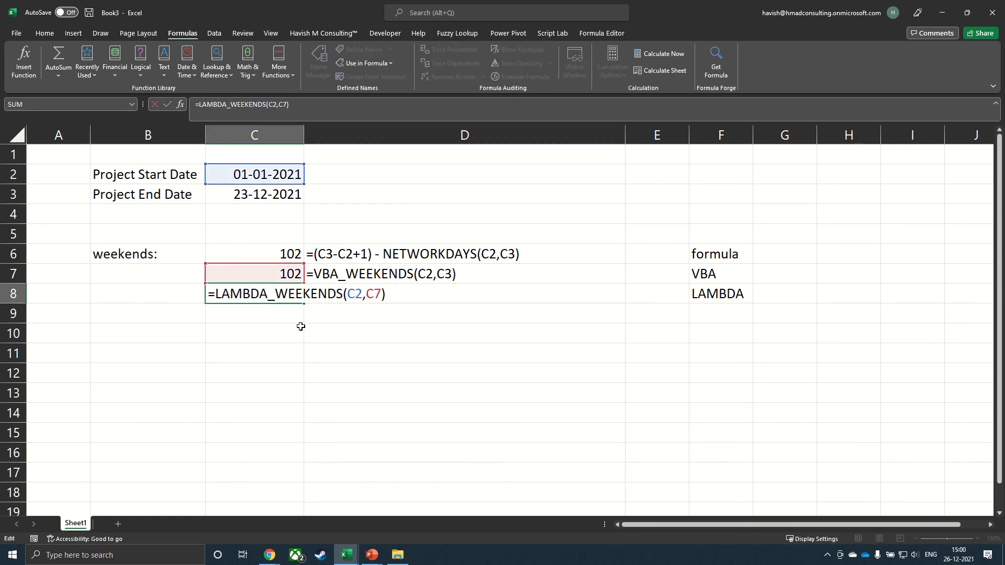
key("BackSpace")
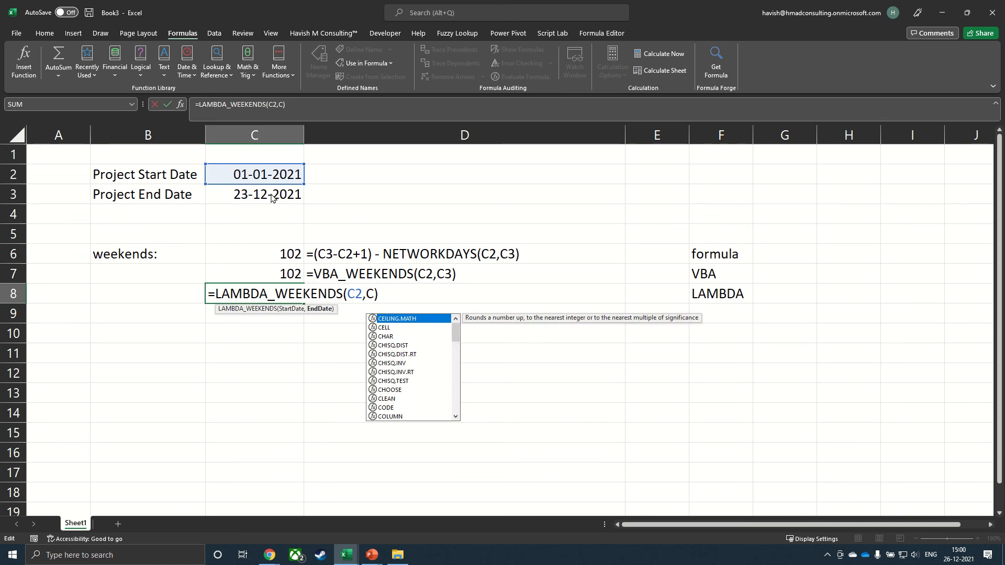
key("Return")
left_click(490, 338)
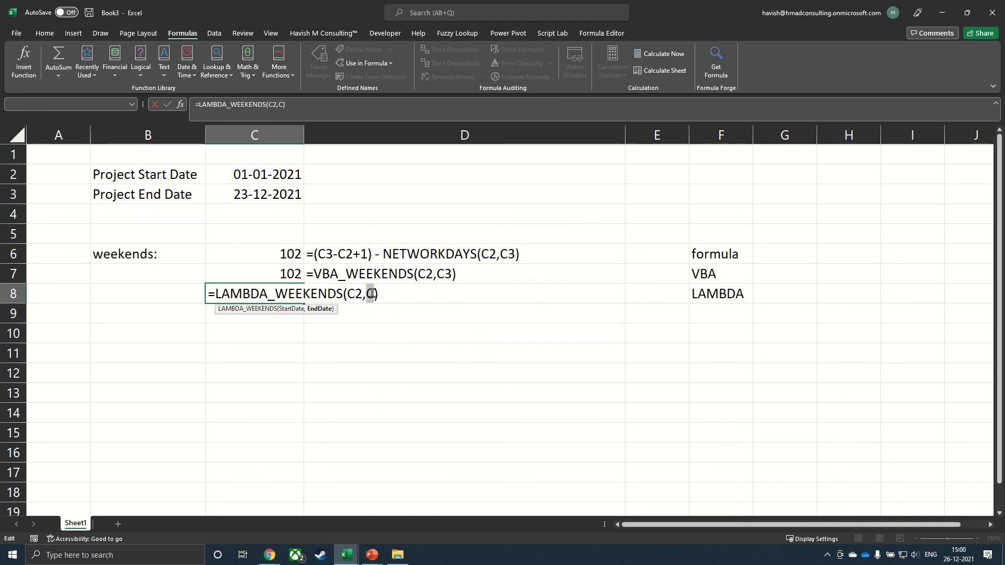
type("3")
key("Return")
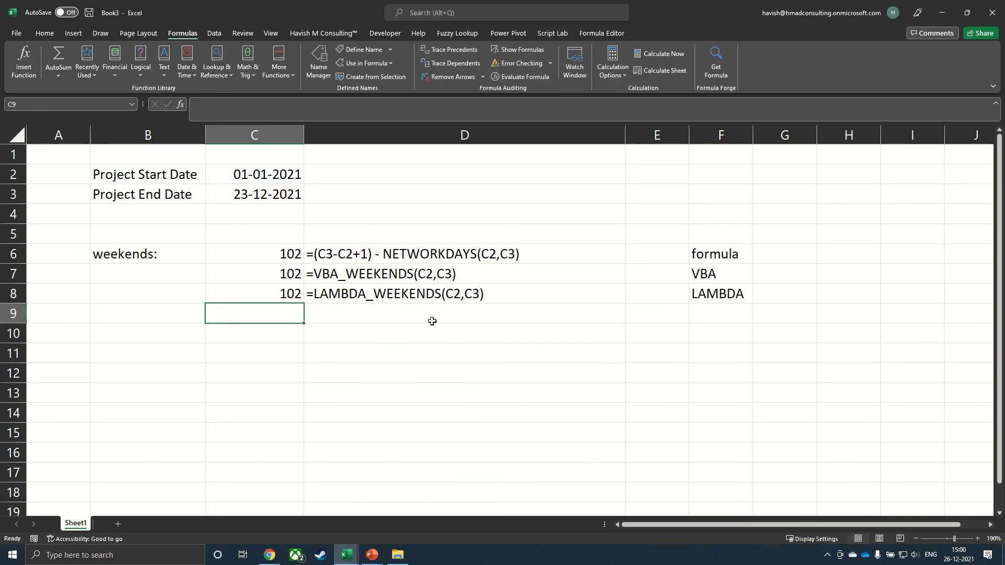